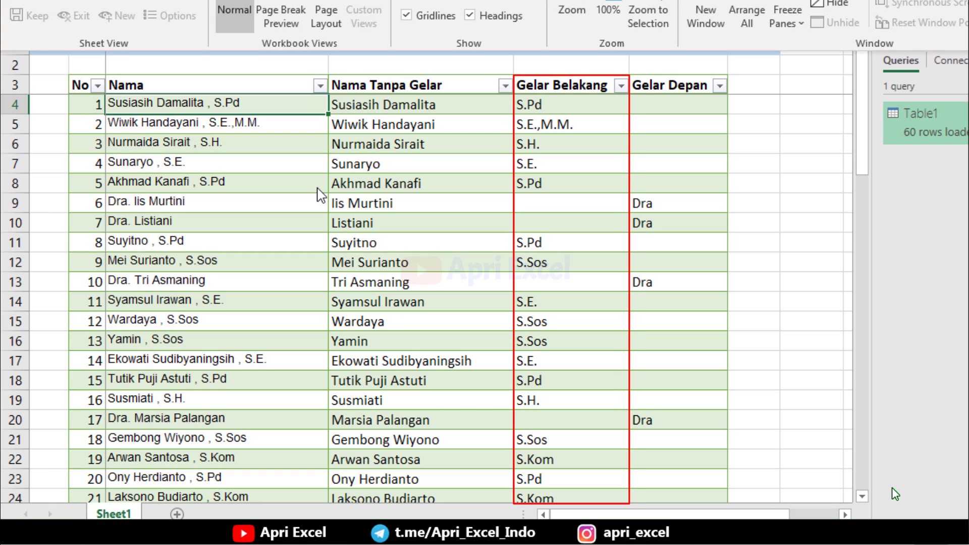
Step: Enter a new name with the titles Ns. and S.Kep in cell C64
scroll(270, 232, down, 8)
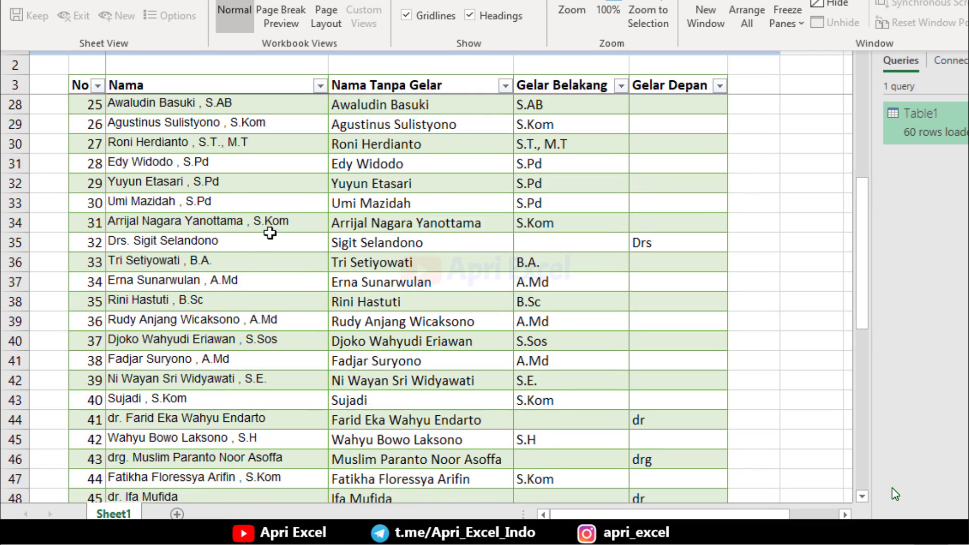
scroll(270, 232, down, 10)
click(183, 227)
text(Ns. Apri Ramlis)
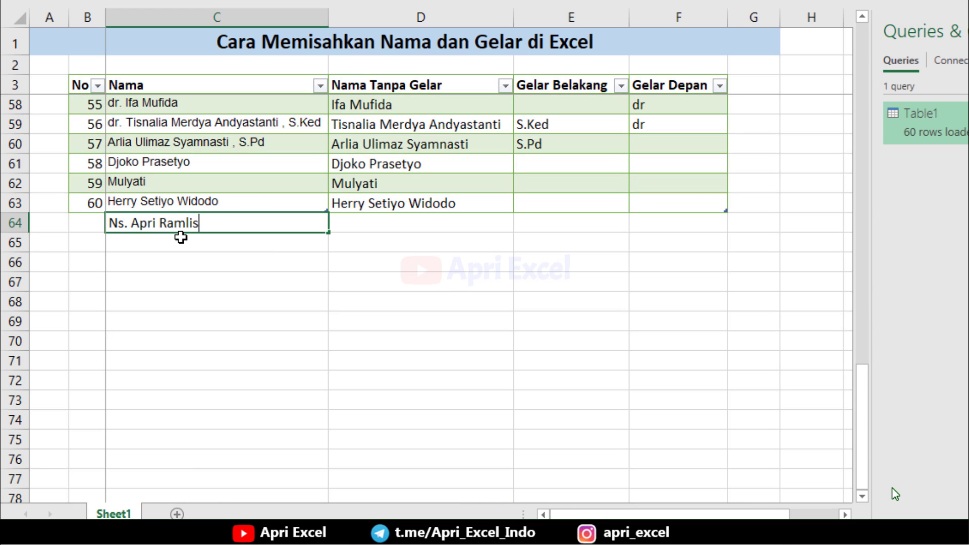
text(, S.Kep)
key(Return)
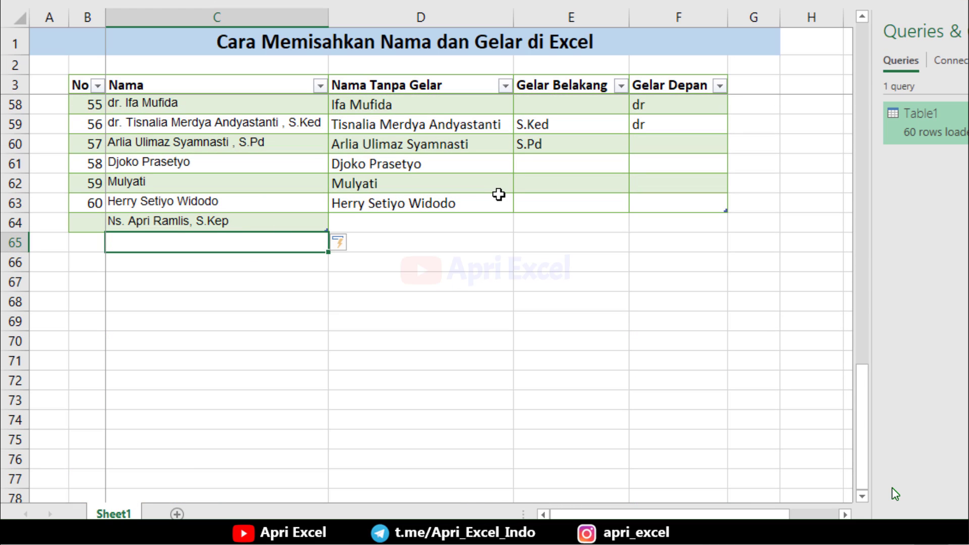
Step: Refresh the loaded query table so it includes the new row
click(499, 194)
right_click(500, 193)
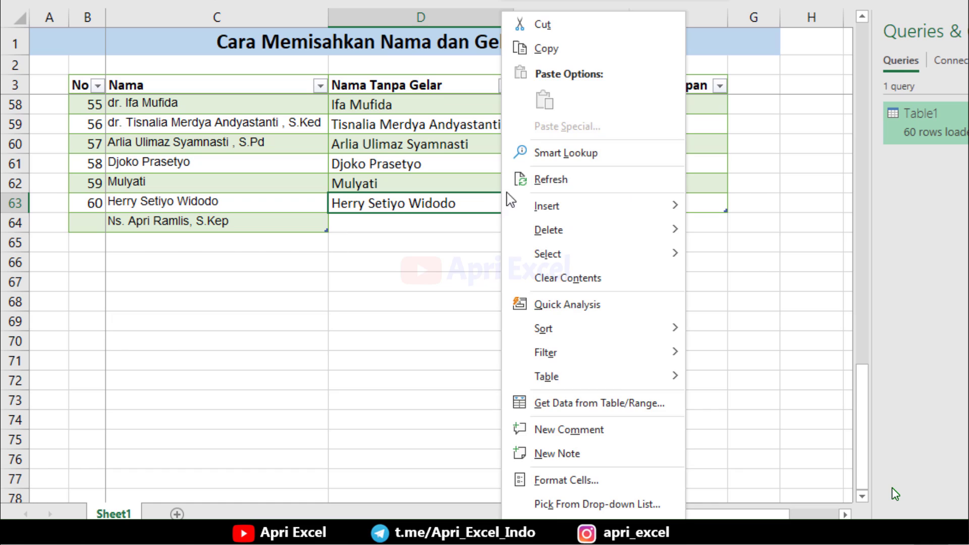
click(567, 177)
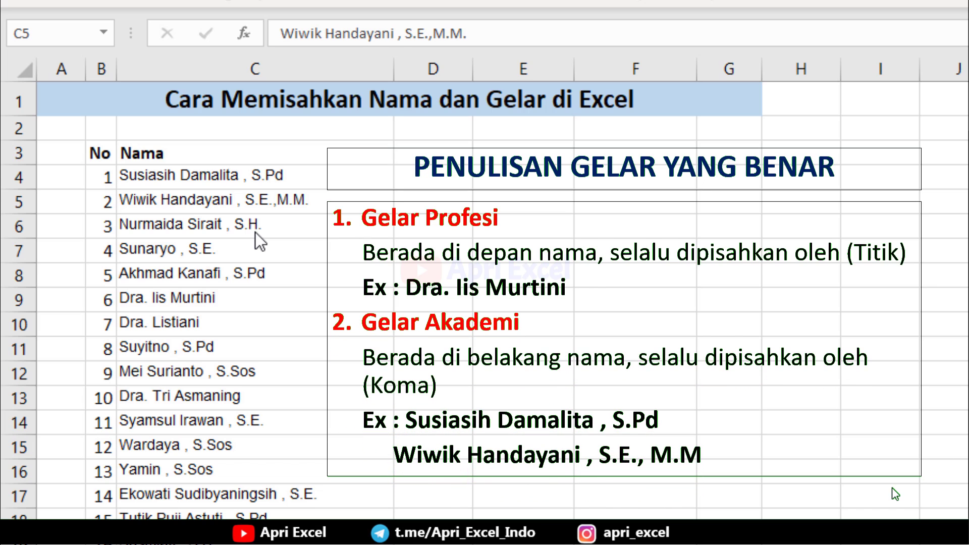
Step: Select cell C5 in the Nama list of the 'Pisahkan Nama dan Gelar - Copy' workbook
click(267, 205)
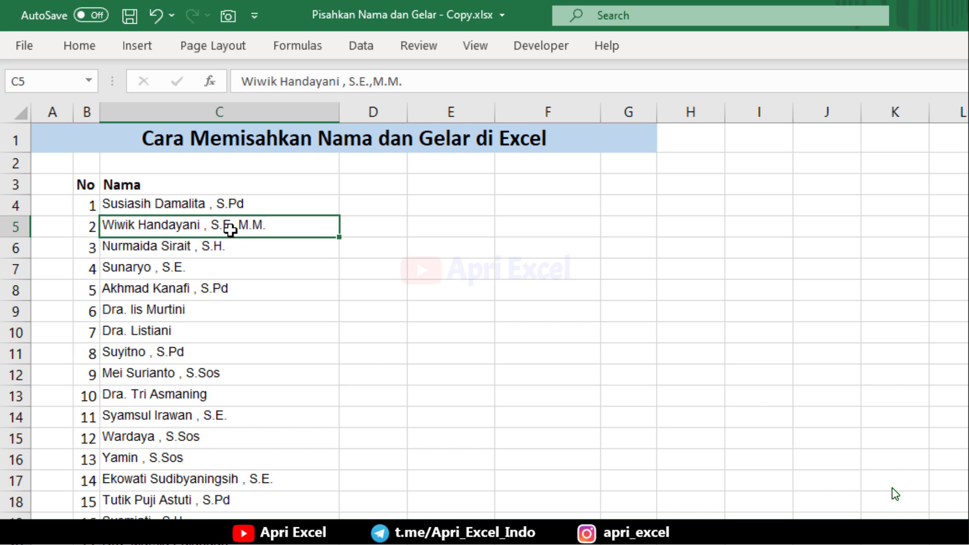
Step: Convert the No and Nama range B3:C63 into a table with headers
click(136, 46)
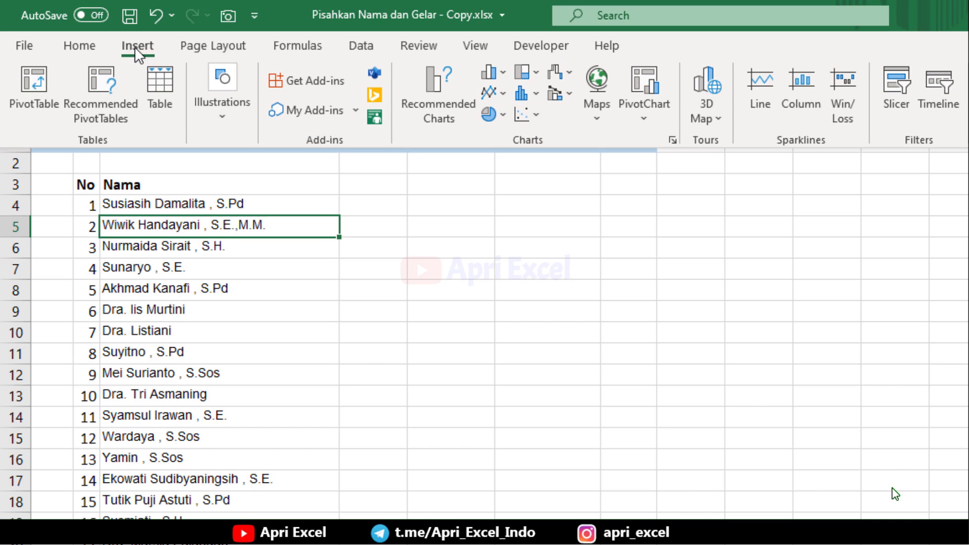
click(164, 83)
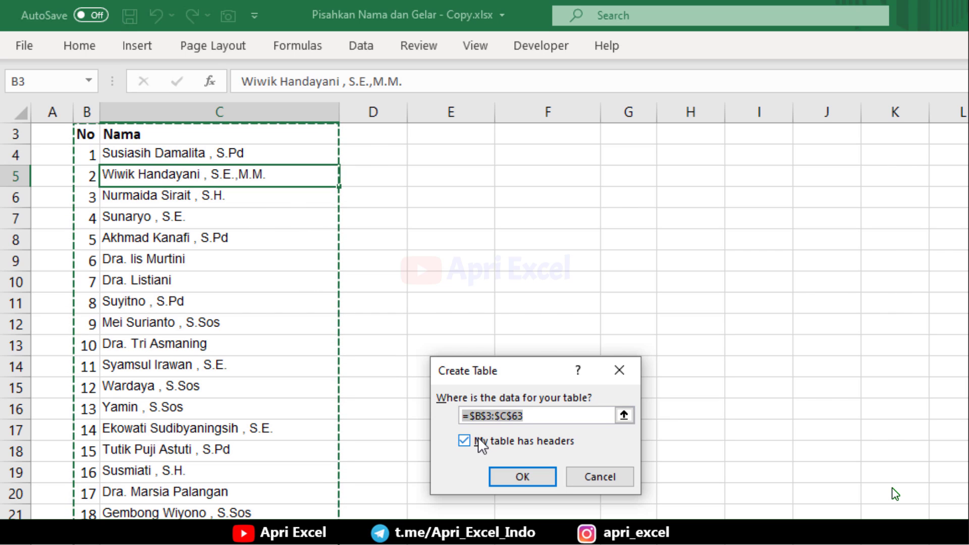
click(522, 477)
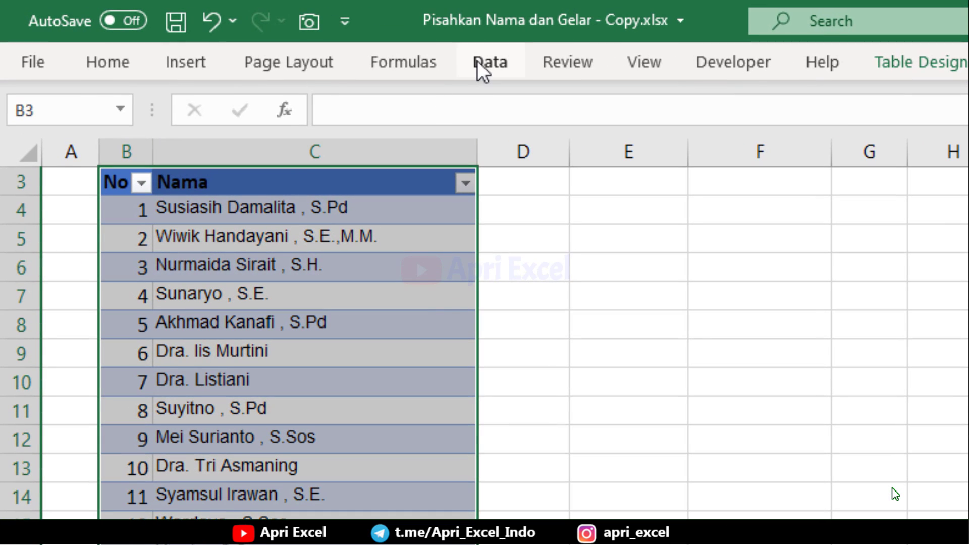
Step: Load the table into Power Query Editor as Table1 and select the Nama column
click(479, 62)
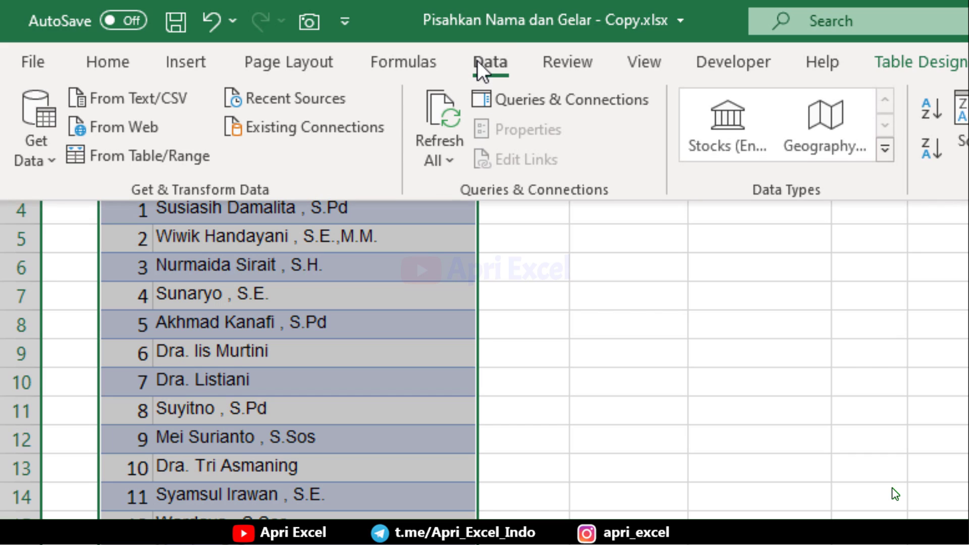
click(139, 145)
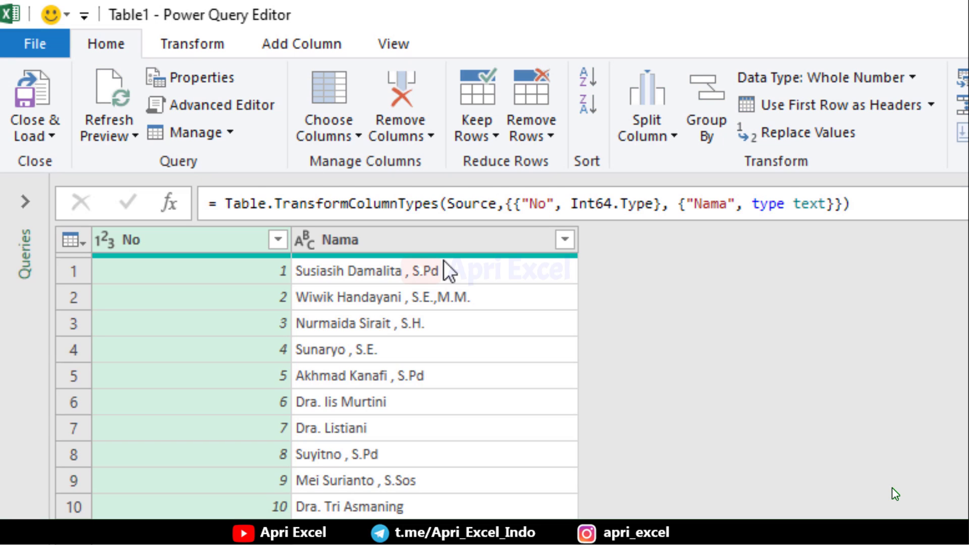
click(473, 241)
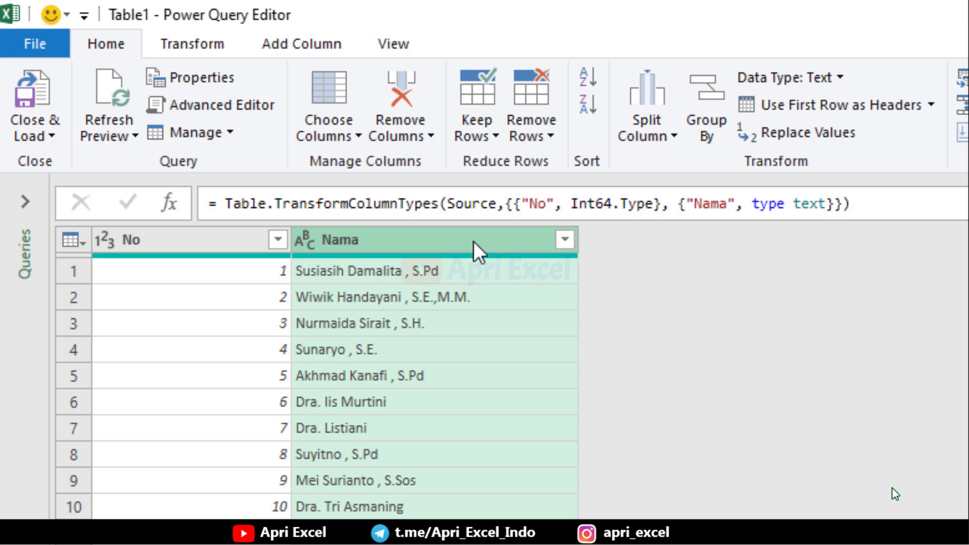
Step: Extract the text after the comma delimiter from Nama into a new column
click(331, 44)
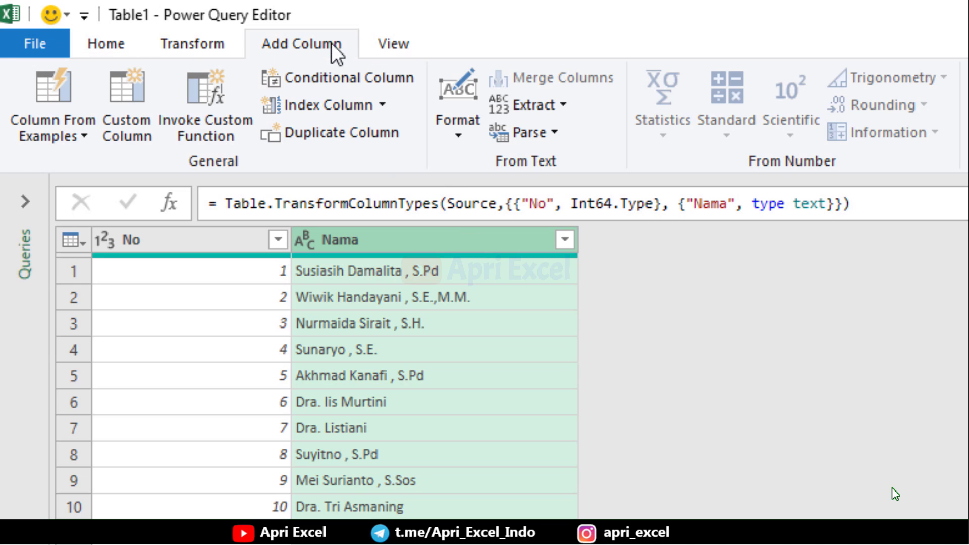
click(558, 110)
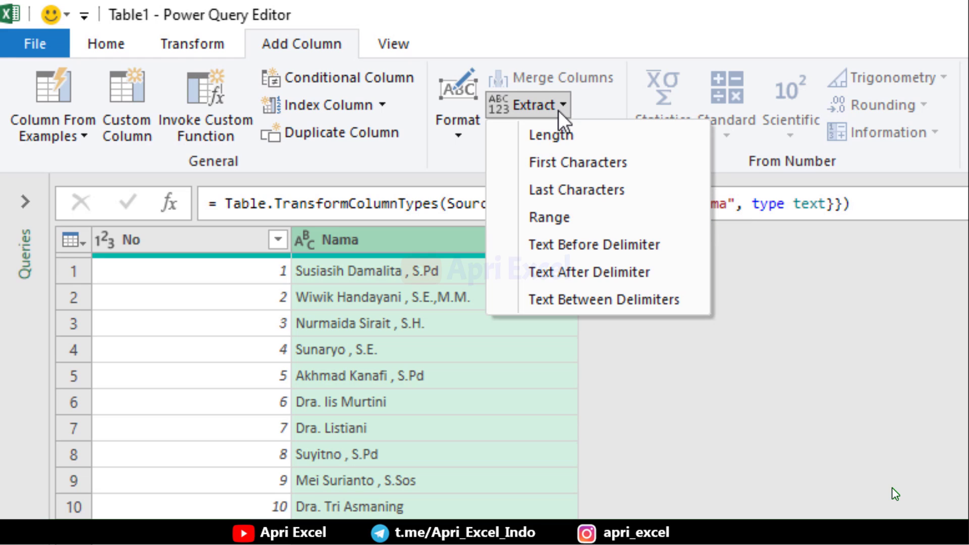
click(594, 267)
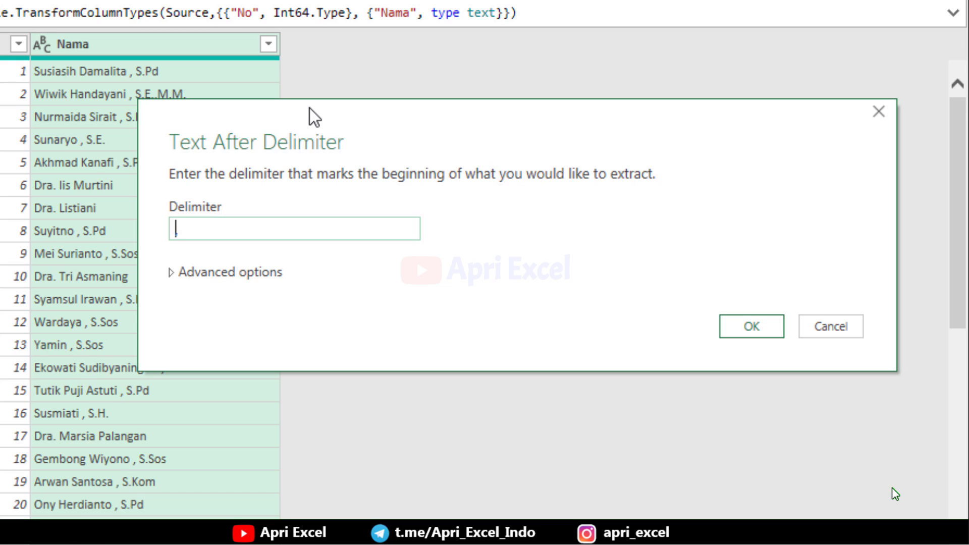
text(,)
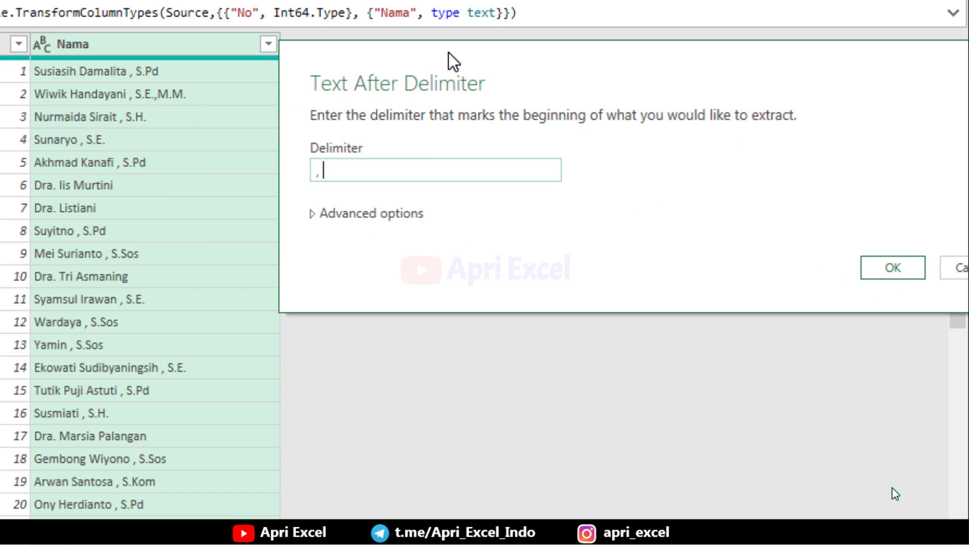
click(877, 273)
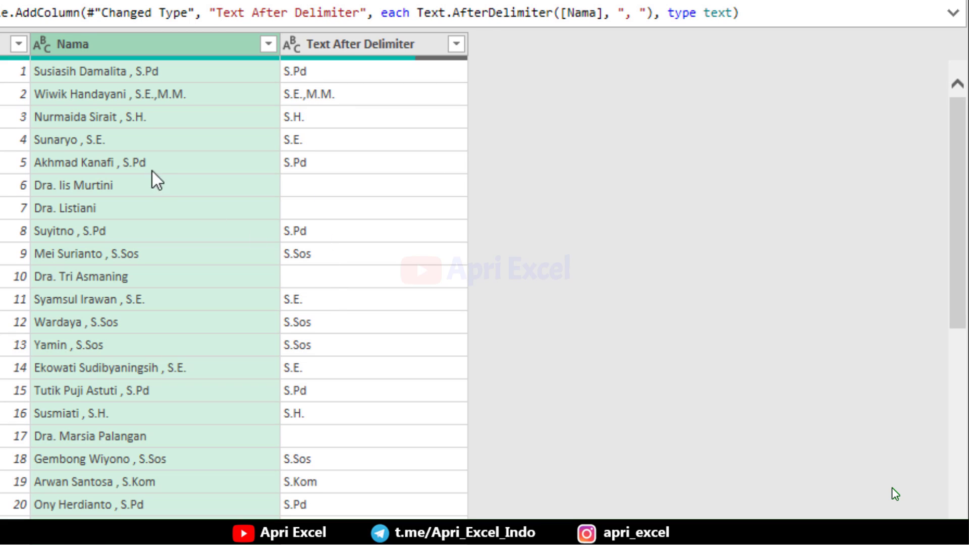
scroll(162, 483, down, 7)
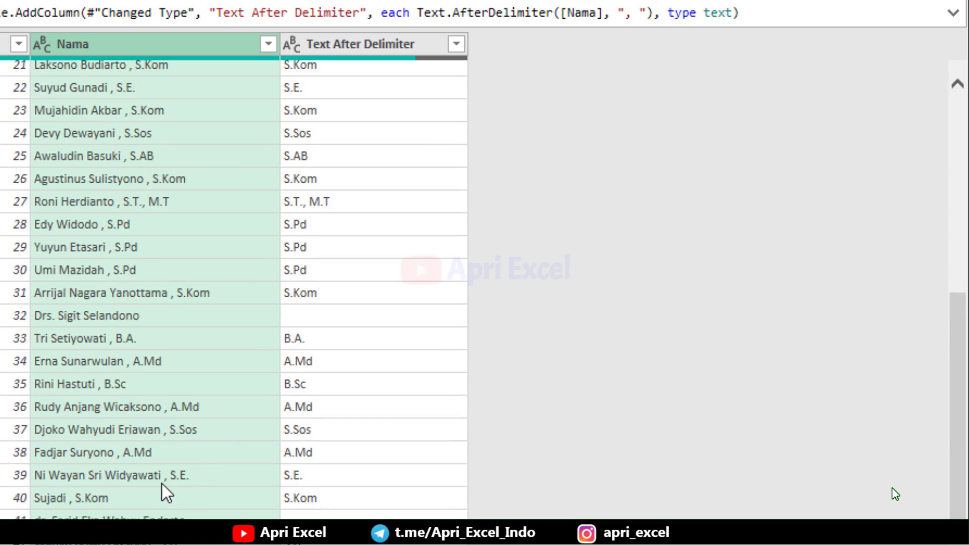
scroll(202, 301, up, 7)
Step: Rename the extracted column to 'Gelar Belakang'
double_click(330, 43)
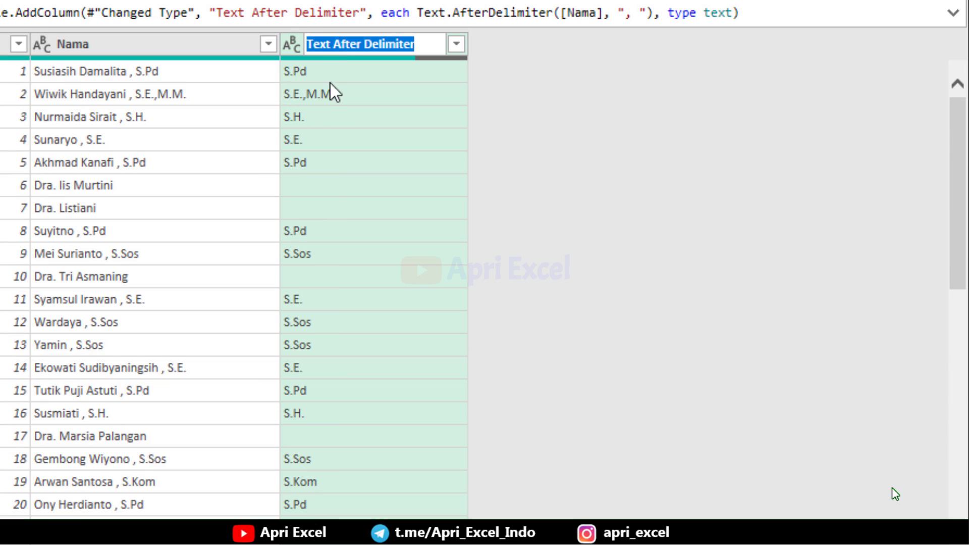
text(Gelar)
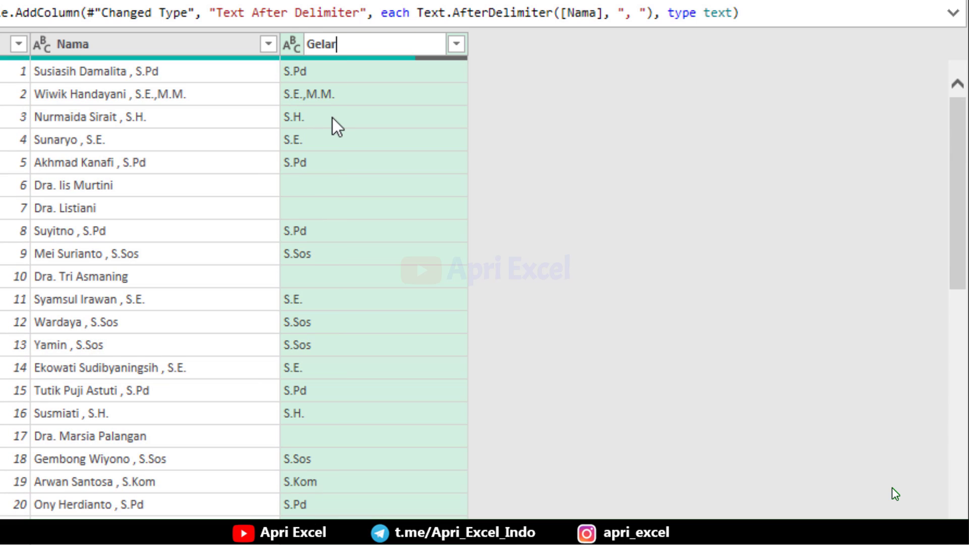
text( Belakang)
key(Return)
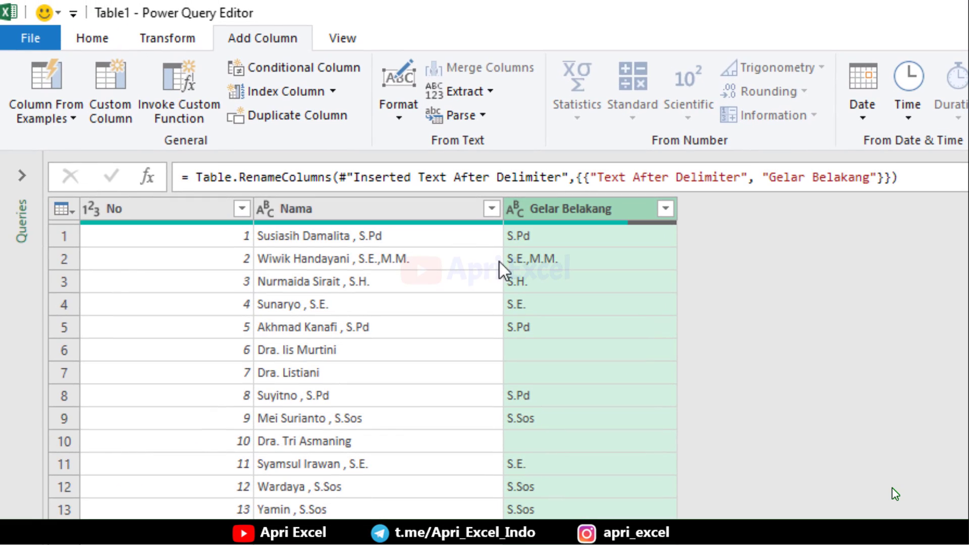
click(391, 215)
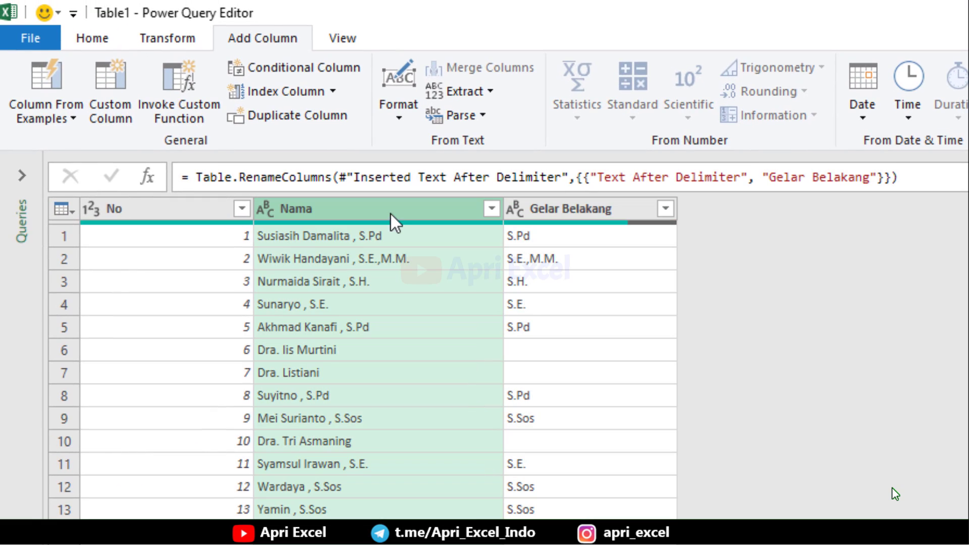
Step: Extract the front title from Nama as text before the delimiter, scanning from the end
click(463, 93)
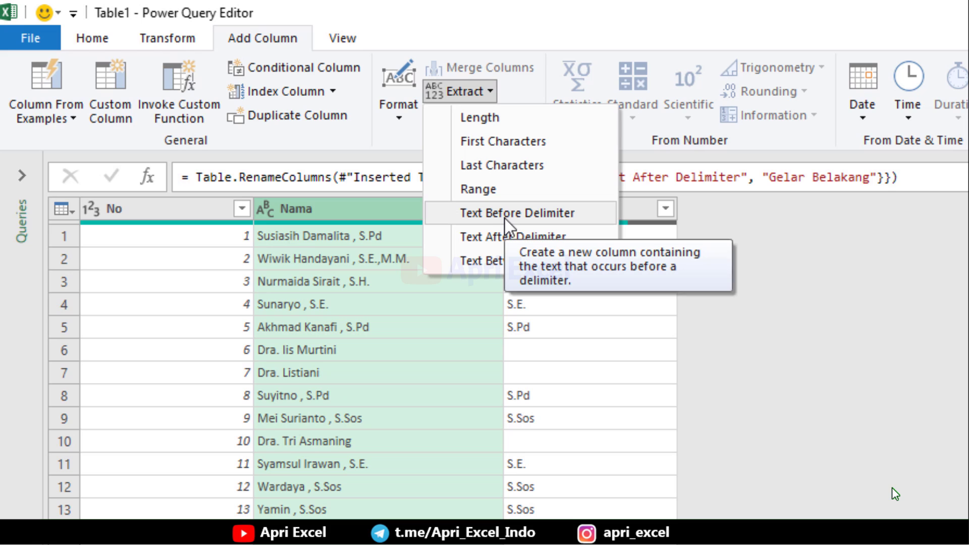
click(505, 219)
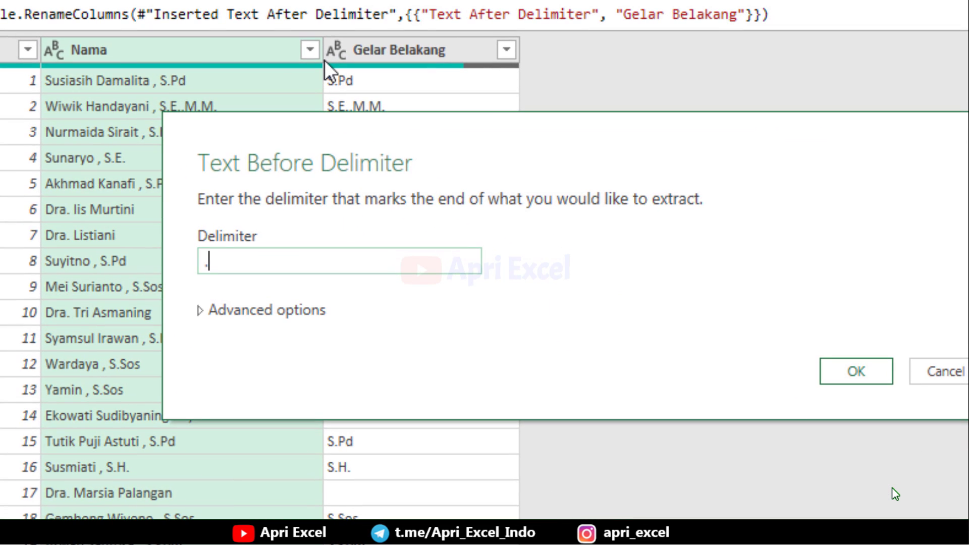
text(,)
click(236, 309)
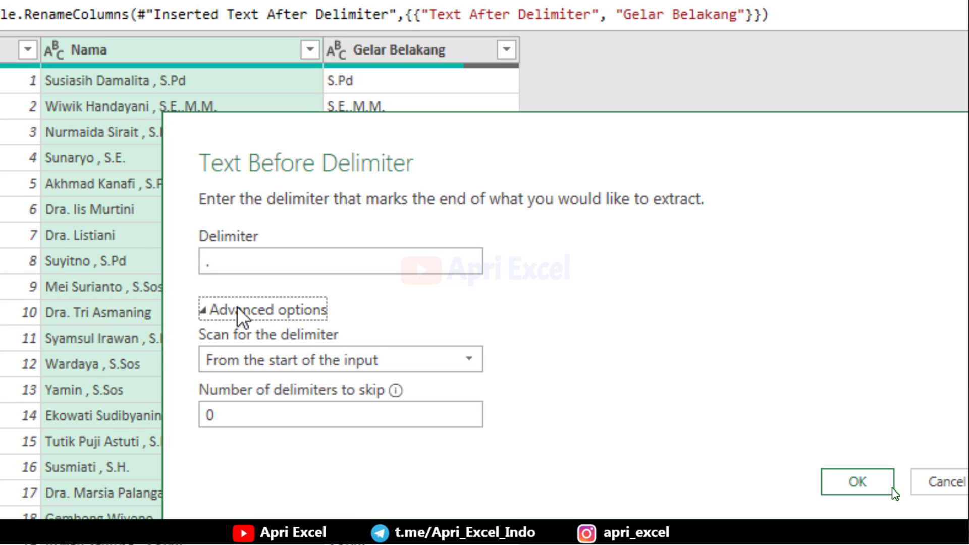
click(266, 363)
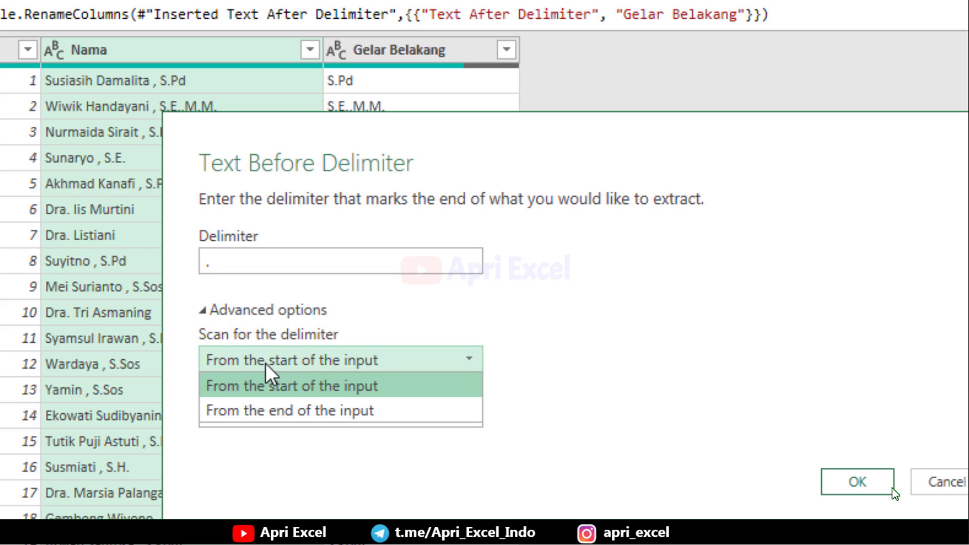
click(274, 408)
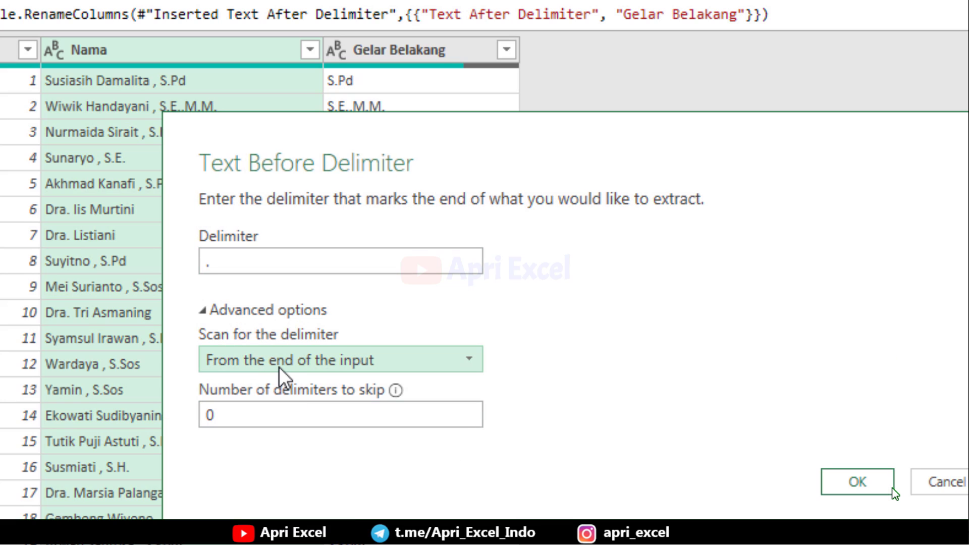
click(863, 486)
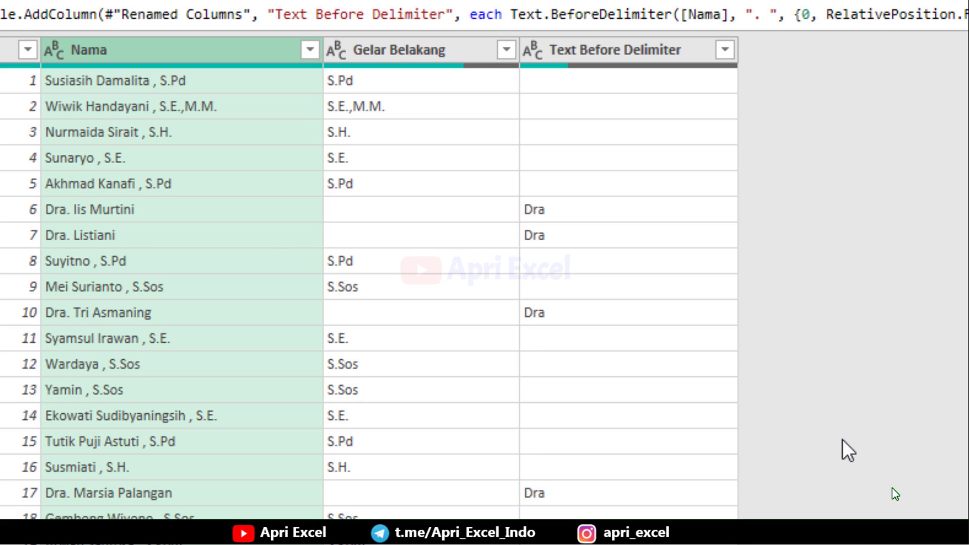
scroll(896, 494, down, 8)
scroll(895, 493, up, 6)
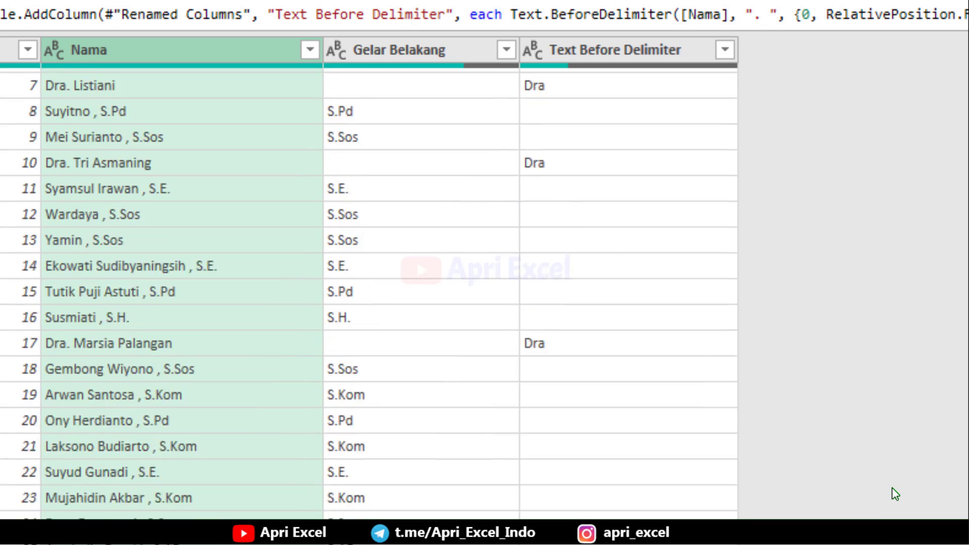
scroll(896, 494, up, 2)
Step: Rename the Text Before Delimiter column to 'Gelar Depan'
click(596, 49)
double_click(596, 49)
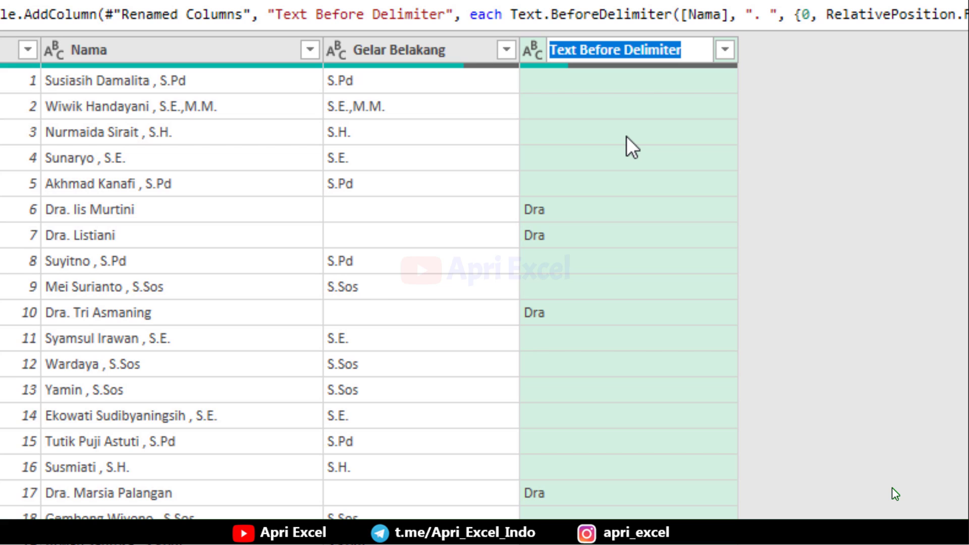
text(Gelar Depa)
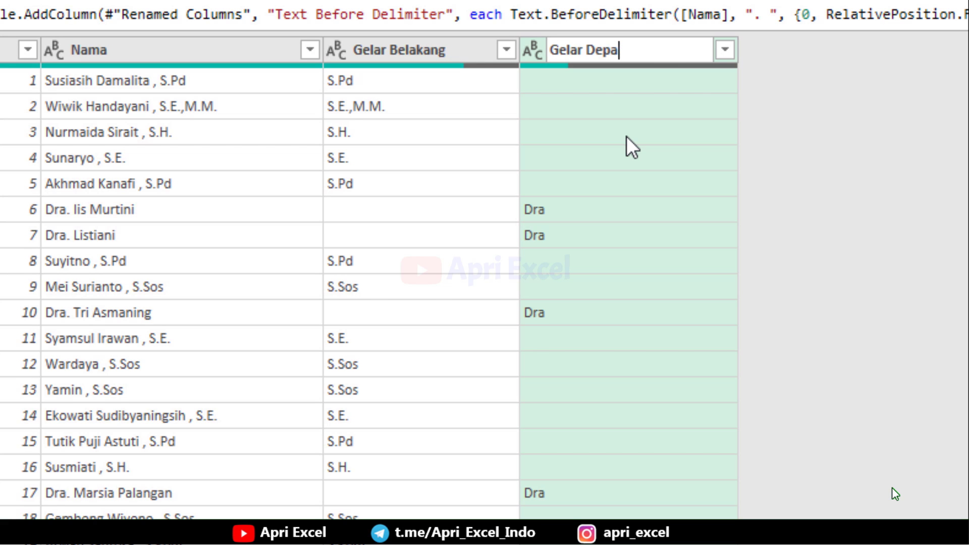
text(n)
key(Return)
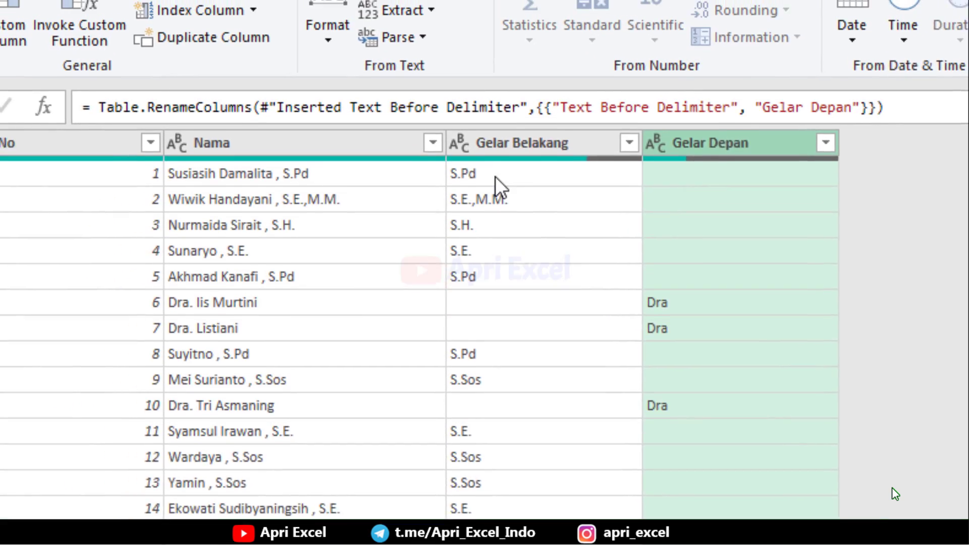
click(515, 233)
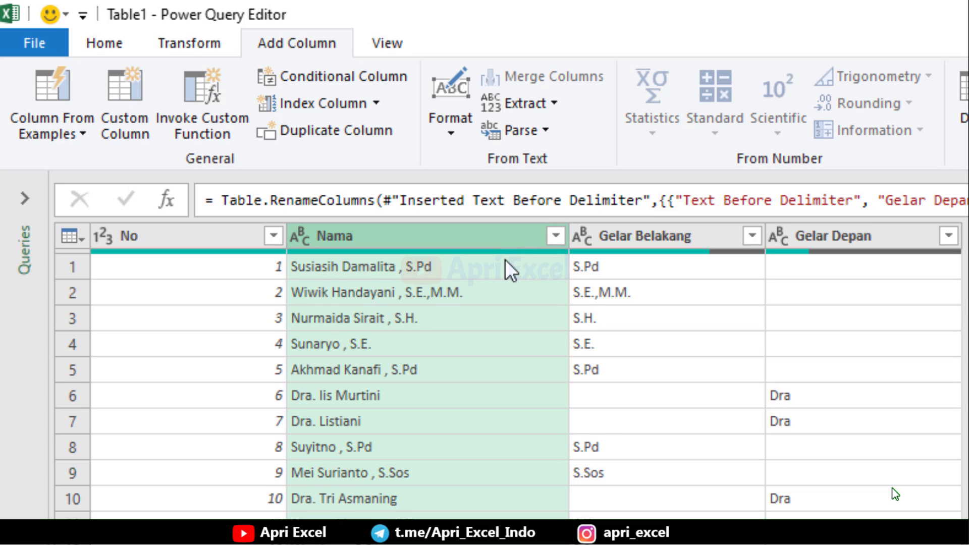
Step: Extract the bare name between '.' and ',' from Nama, scanning the start delimiter from the end
click(551, 105)
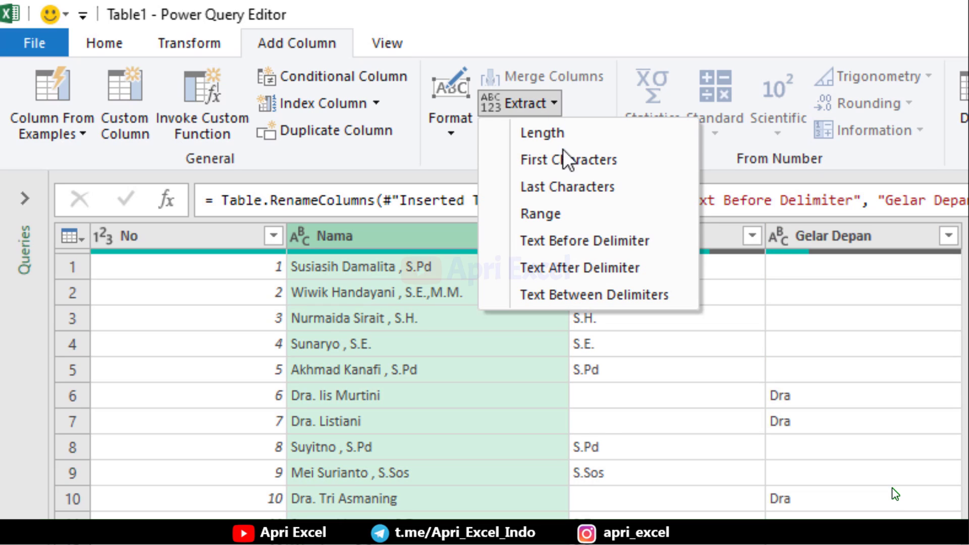
click(589, 296)
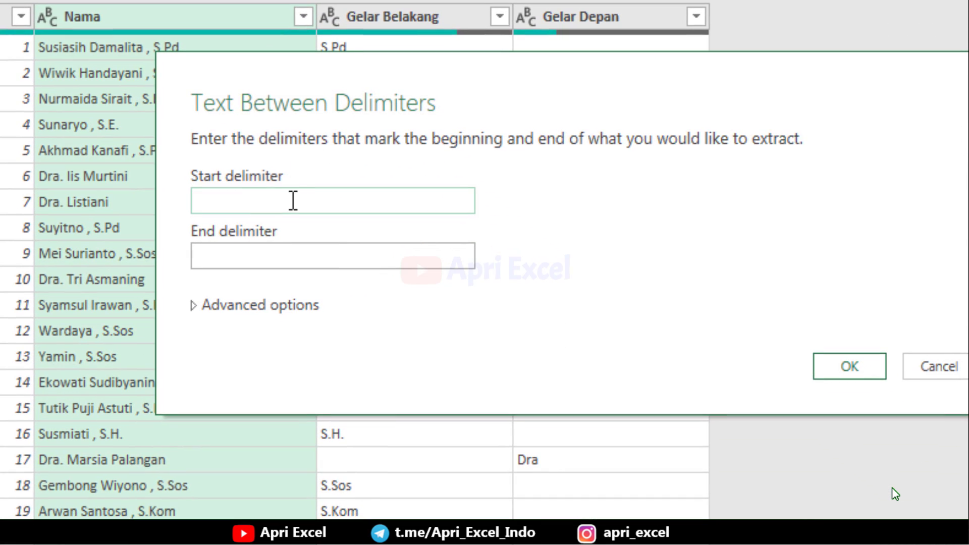
text(.)
click(277, 255)
text(,)
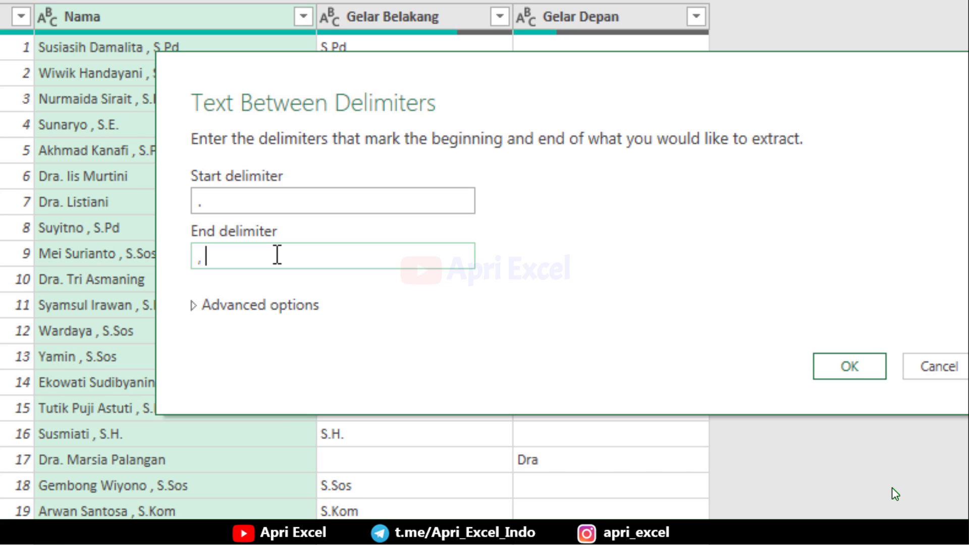
click(277, 306)
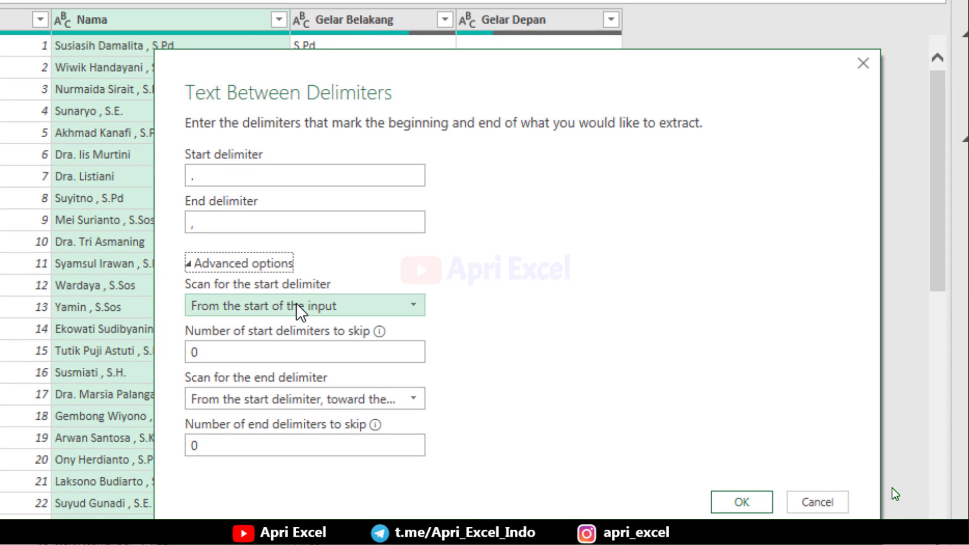
click(300, 310)
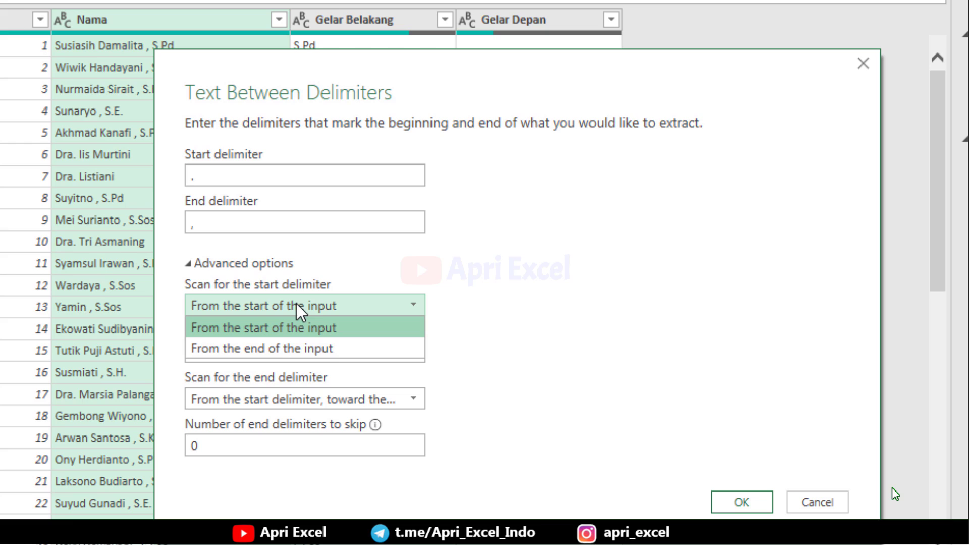
click(277, 357)
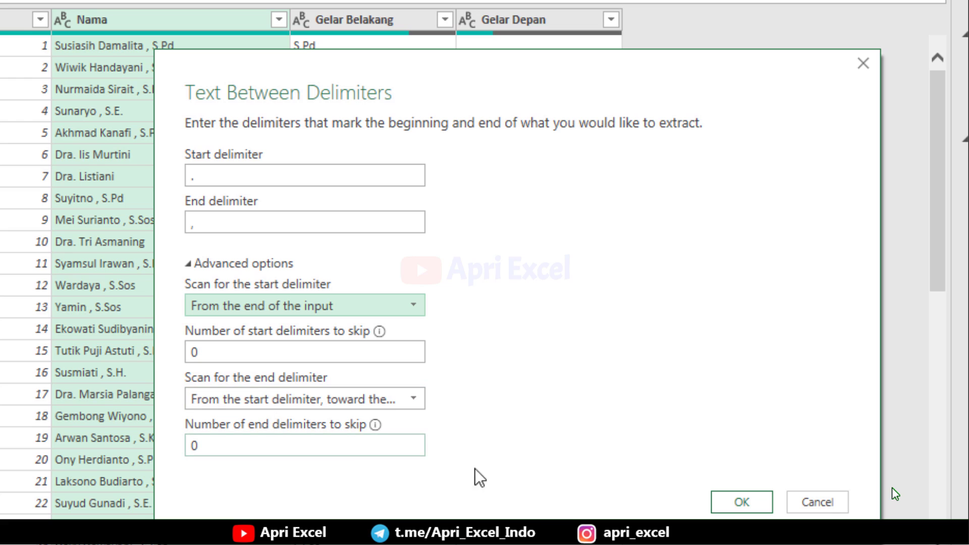
click(729, 500)
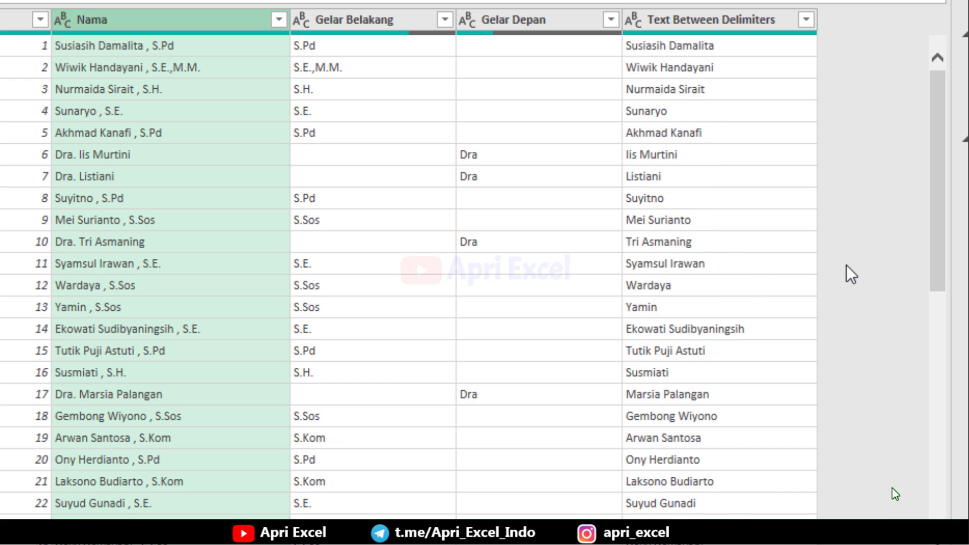
Step: Rename the Text Between Delimiters column to 'Nama Tanpa Gelar'
mouse_move(939, 202)
mouse_down()
mouse_move(945, 496)
mouse_move(943, 325)
mouse_move(778, 45)
mouse_up()
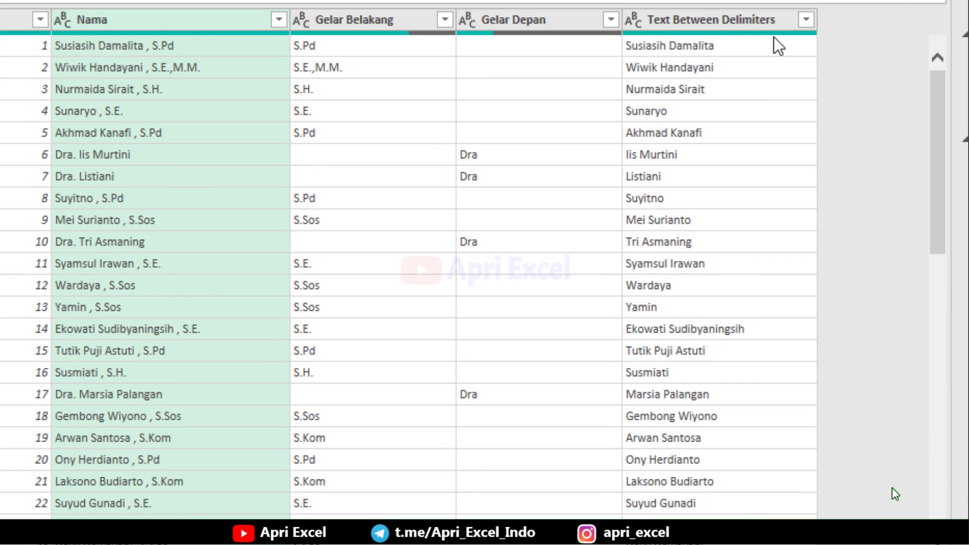
click(763, 21)
double_click(741, 21)
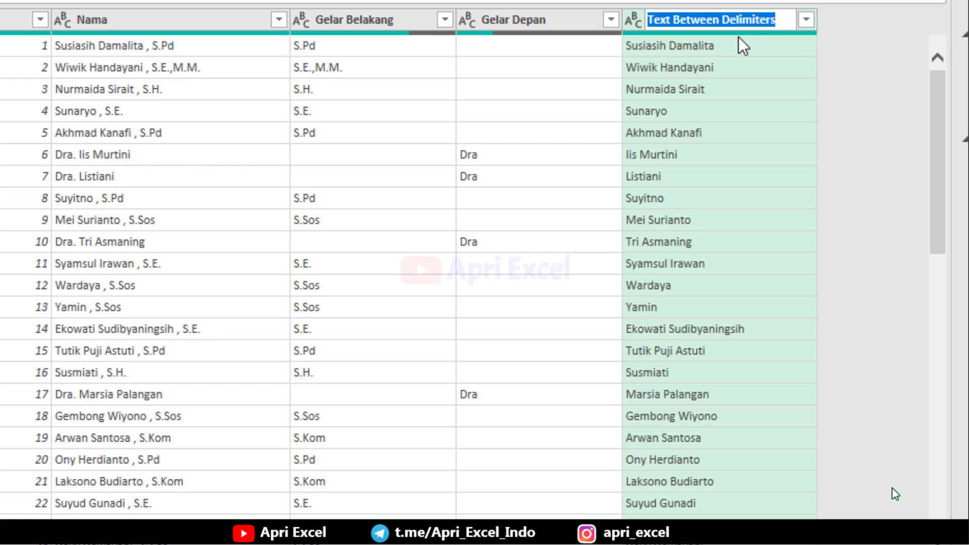
text(Nama Tanpa Gelar)
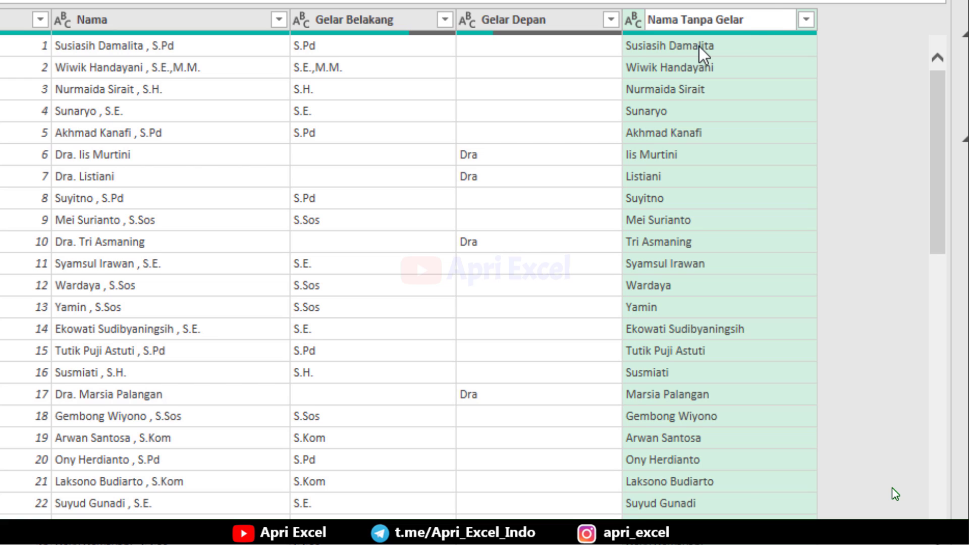
key(Return)
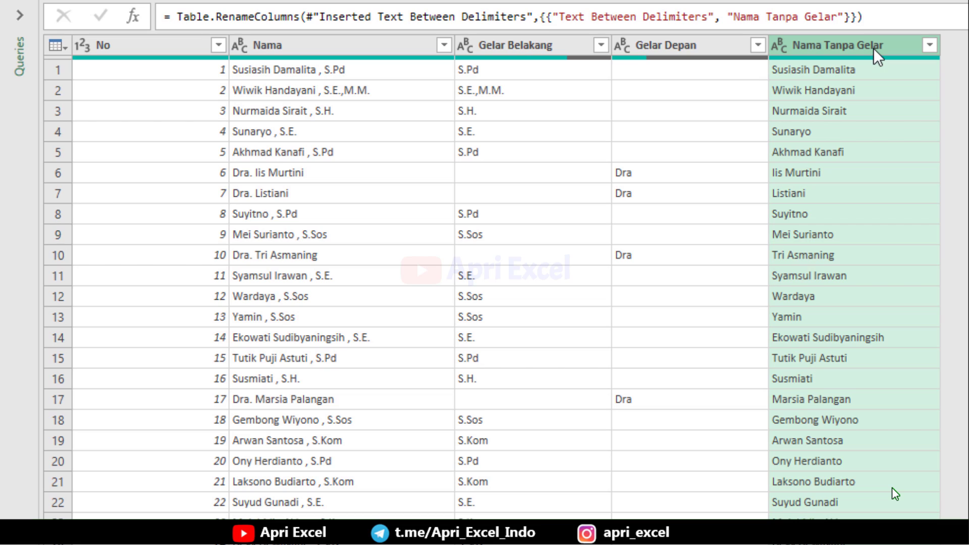
Step: Move Nama Tanpa Gelar after Nama, then remove the No and Nama columns
drag(874, 47, 563, 54)
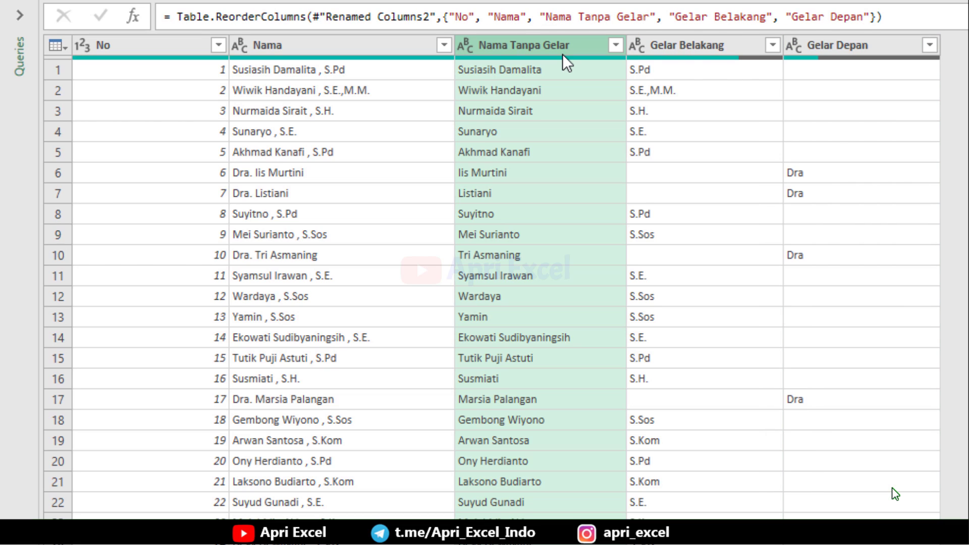
click(351, 44)
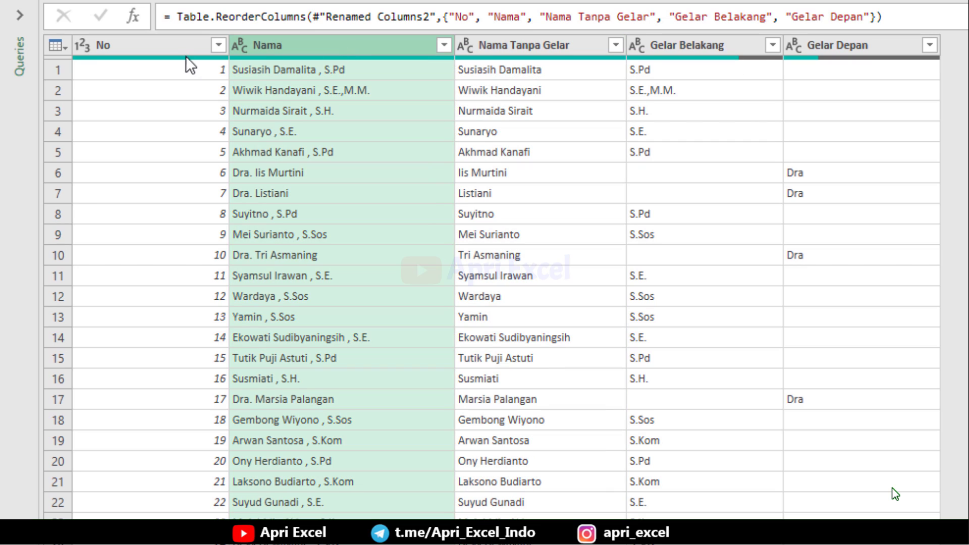
ctrl+click(170, 47)
right_click(170, 46)
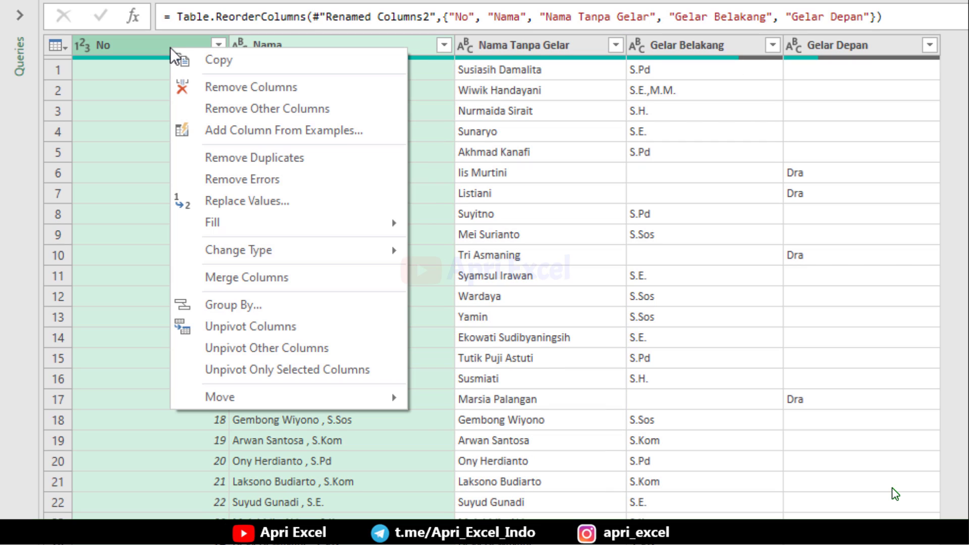
click(243, 86)
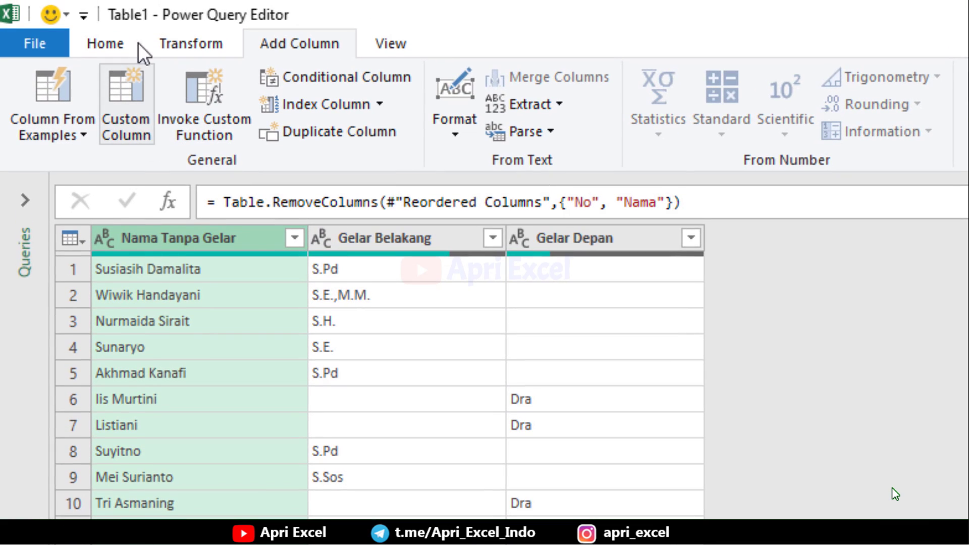
Step: Close & Load the query as a table on the existing worksheet starting at D3
click(108, 43)
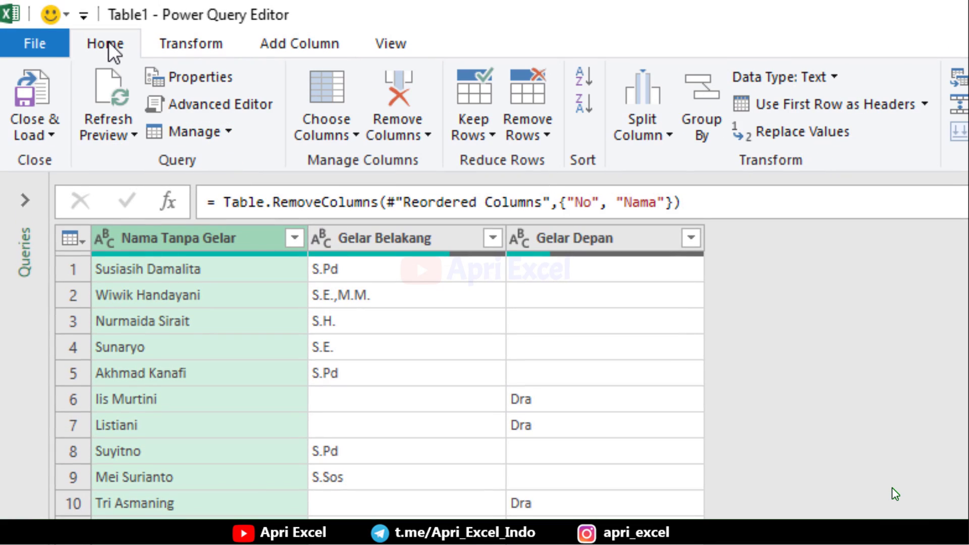
click(45, 134)
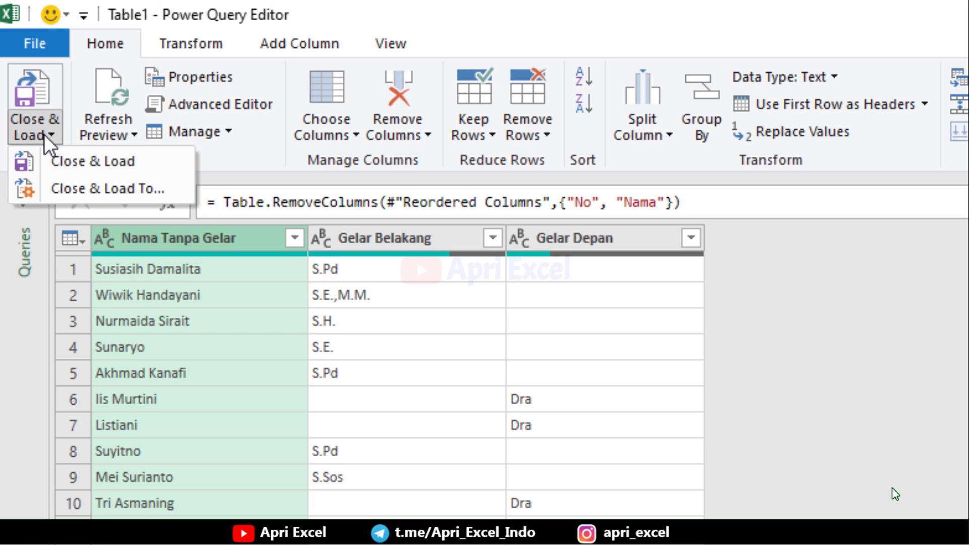
click(76, 188)
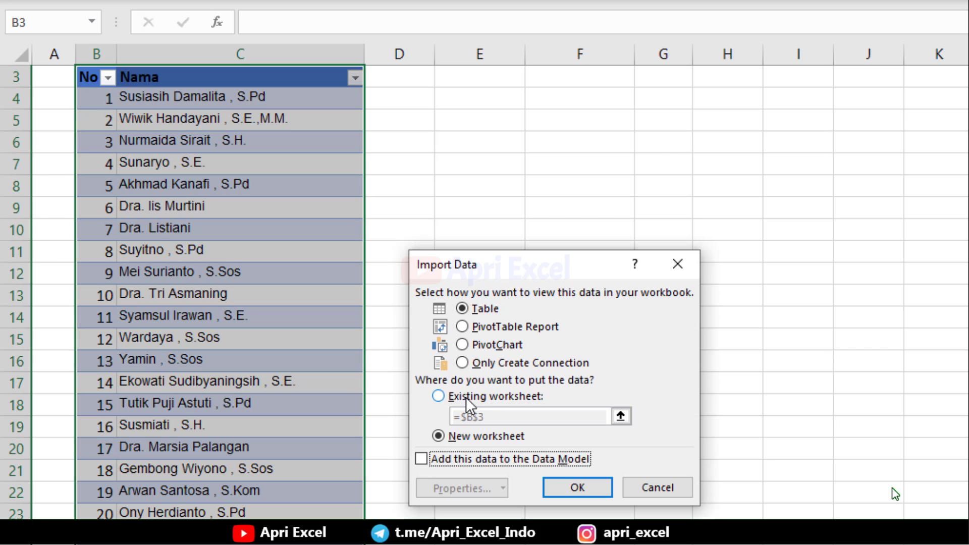
click(466, 397)
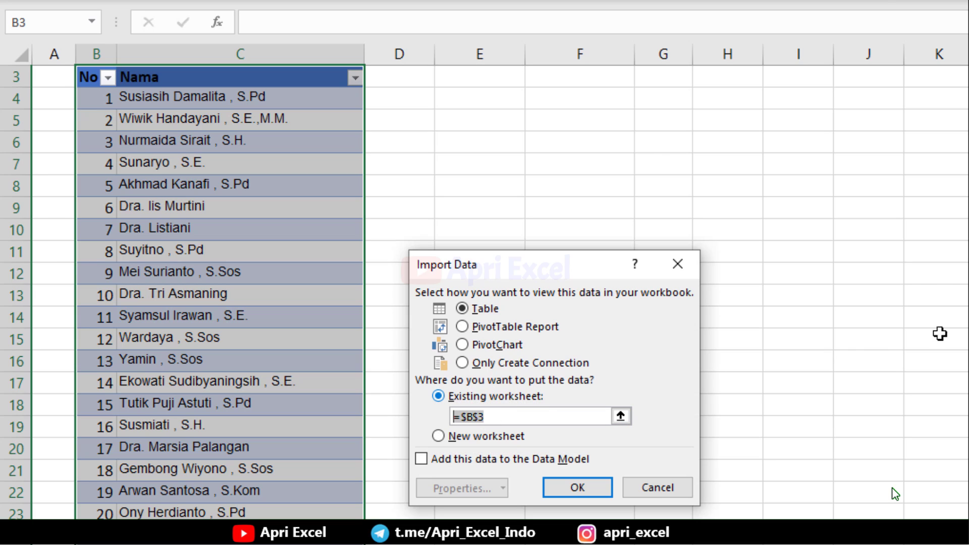
scroll(940, 252, up, 1)
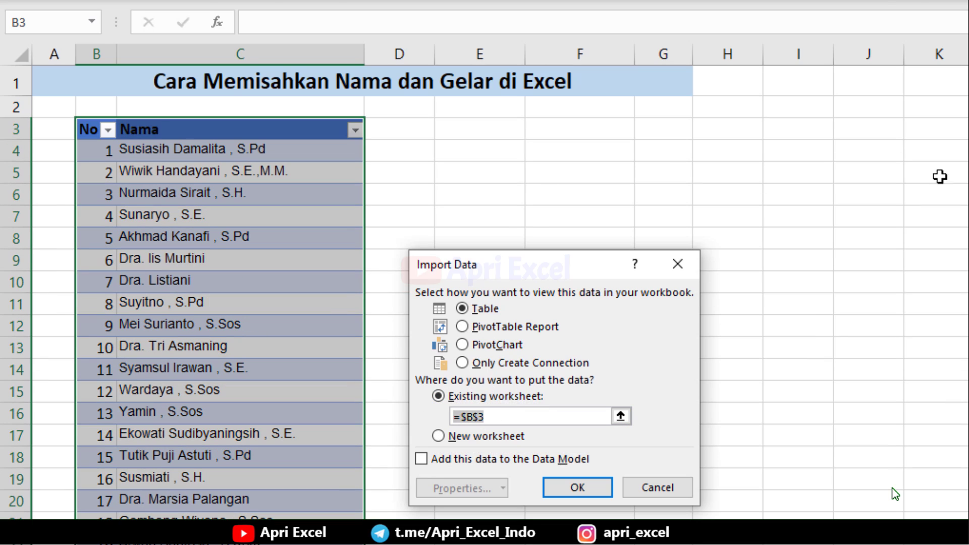
click(407, 128)
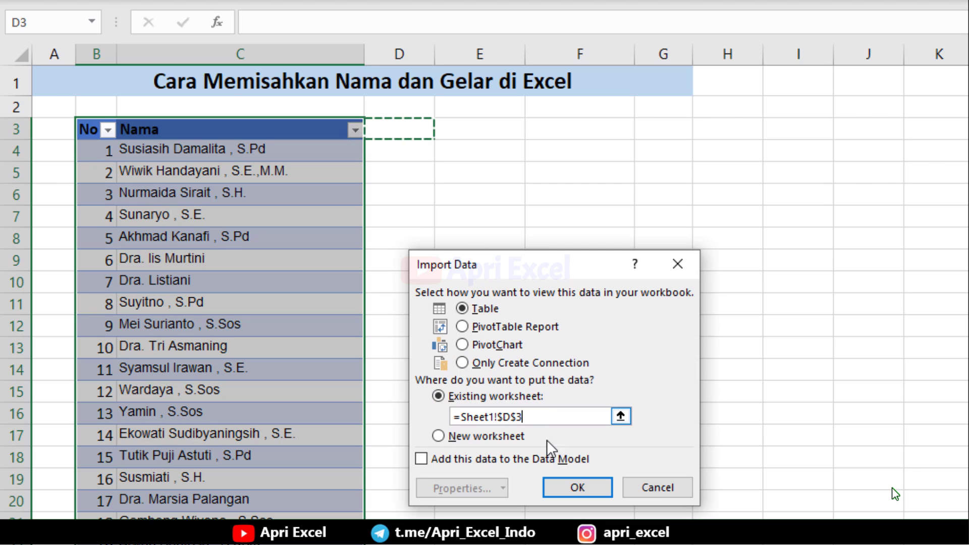
click(561, 487)
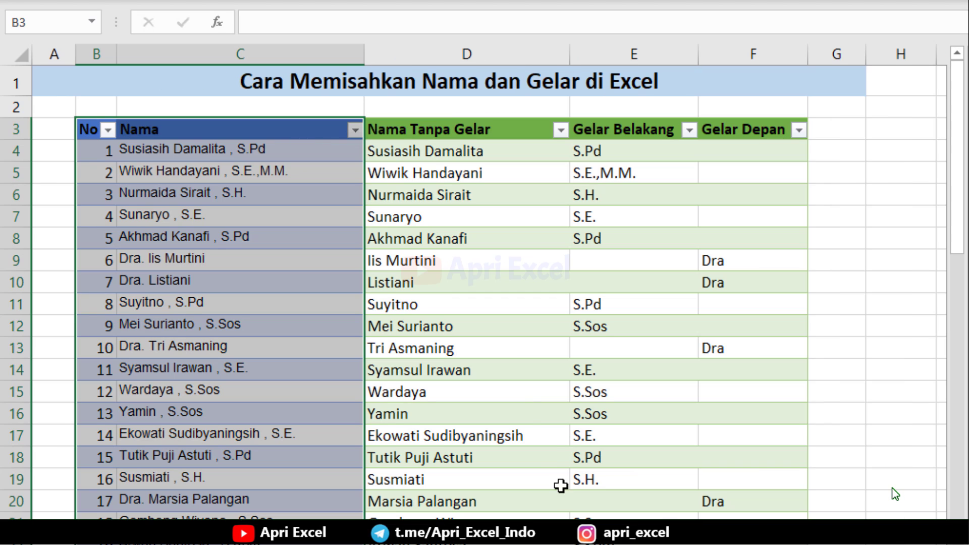
Step: Apply the green table style to the original No and Nama table
click(343, 233)
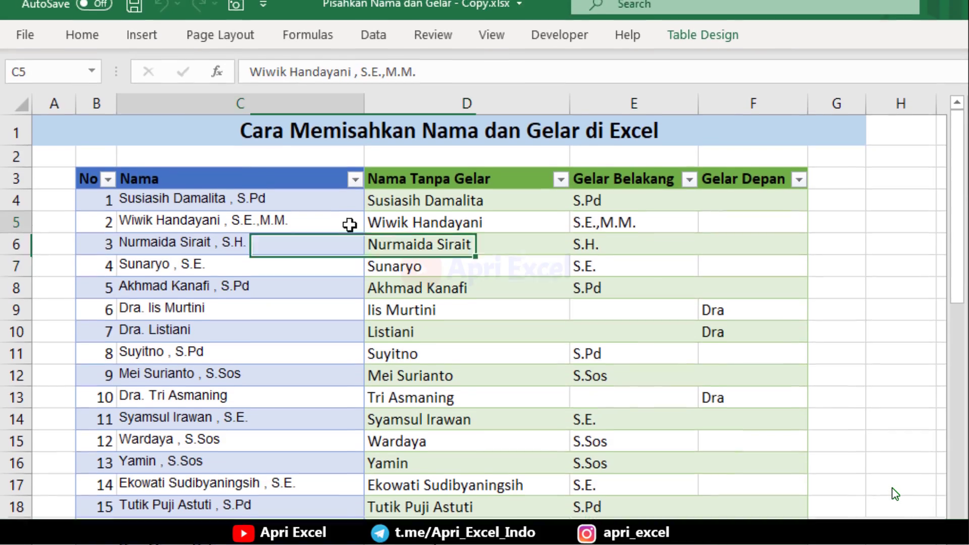
drag(316, 191, 484, 260)
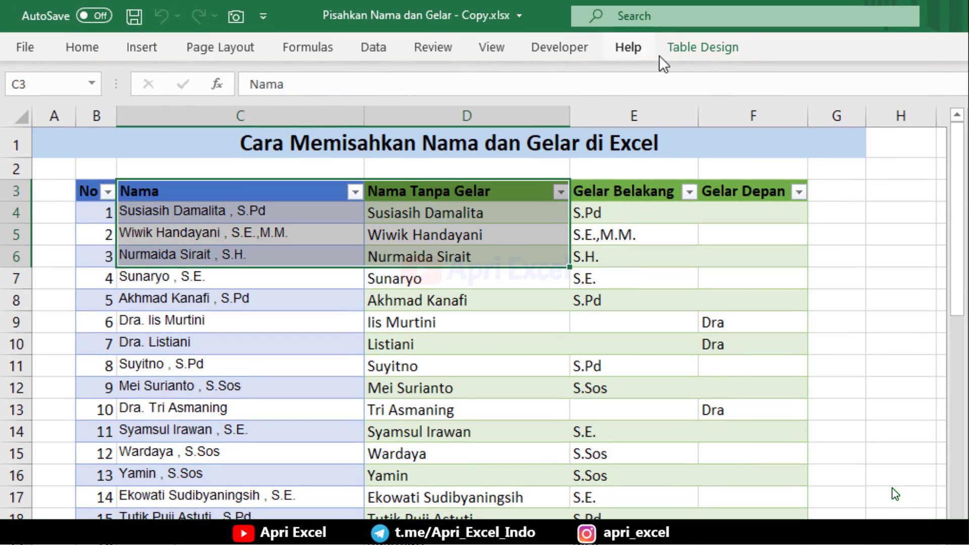
click(703, 48)
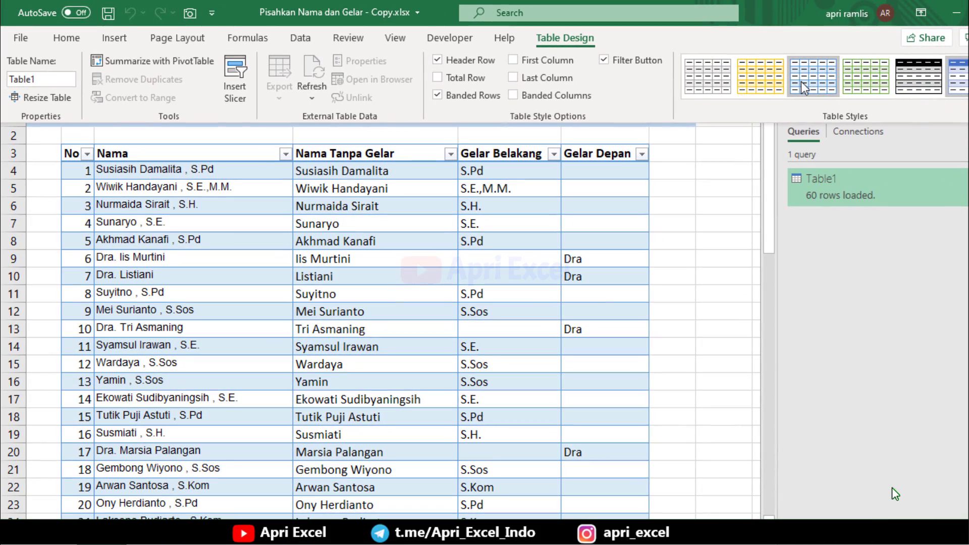
click(853, 82)
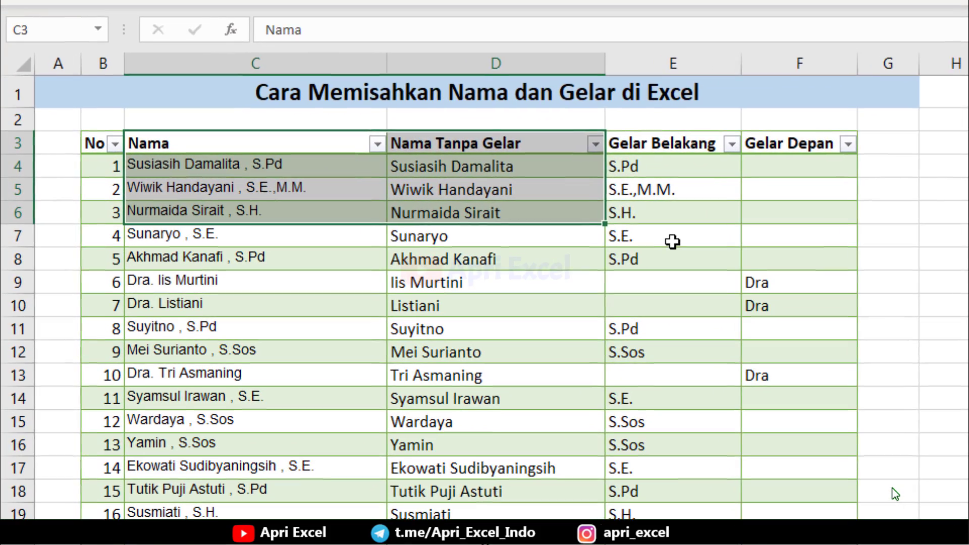
click(673, 242)
scroll(354, 262, down, 3)
scroll(313, 283, down, 10)
Step: Type a new name titled Ns. and S.Kep into cell C64
scroll(218, 312, down, 5)
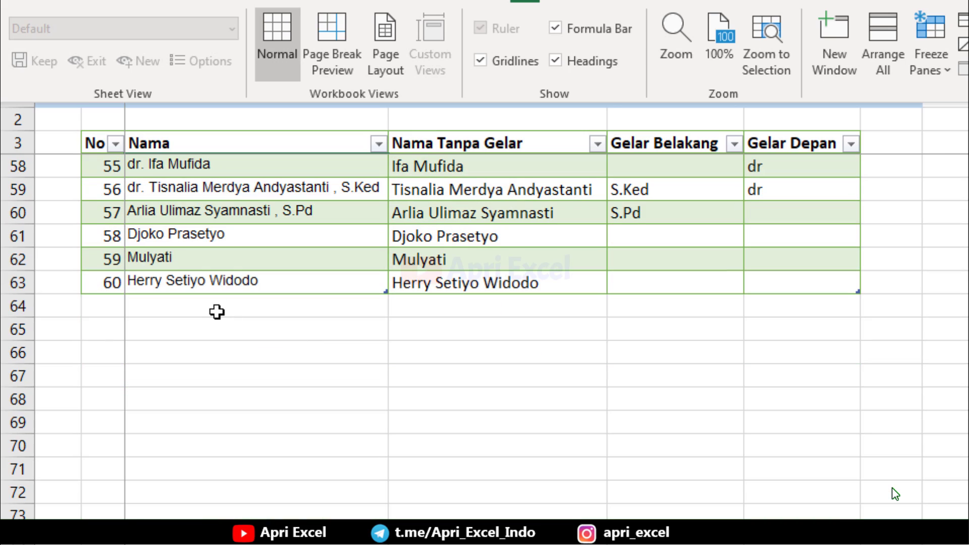
click(218, 312)
text(Ns. Apri Ramlis, )
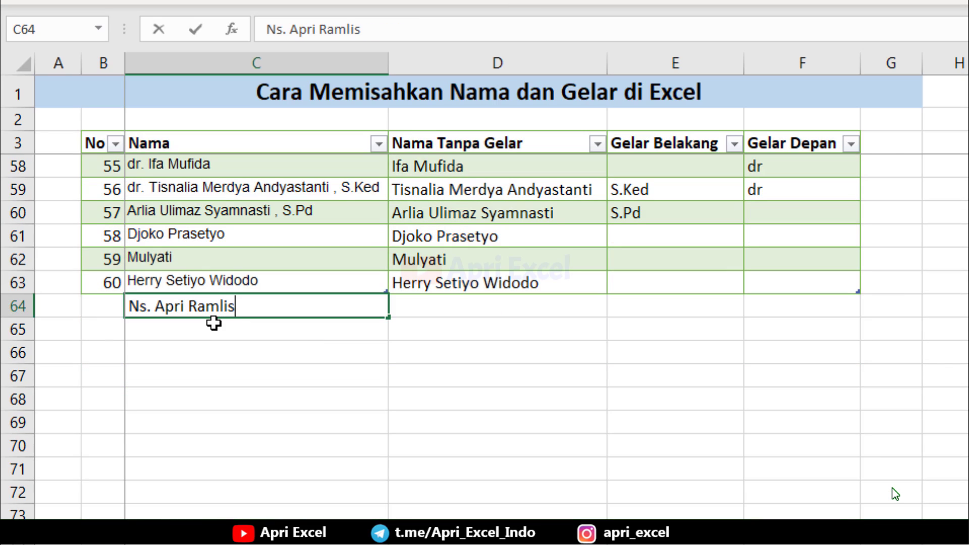
text(S.Kep)
key(Return)
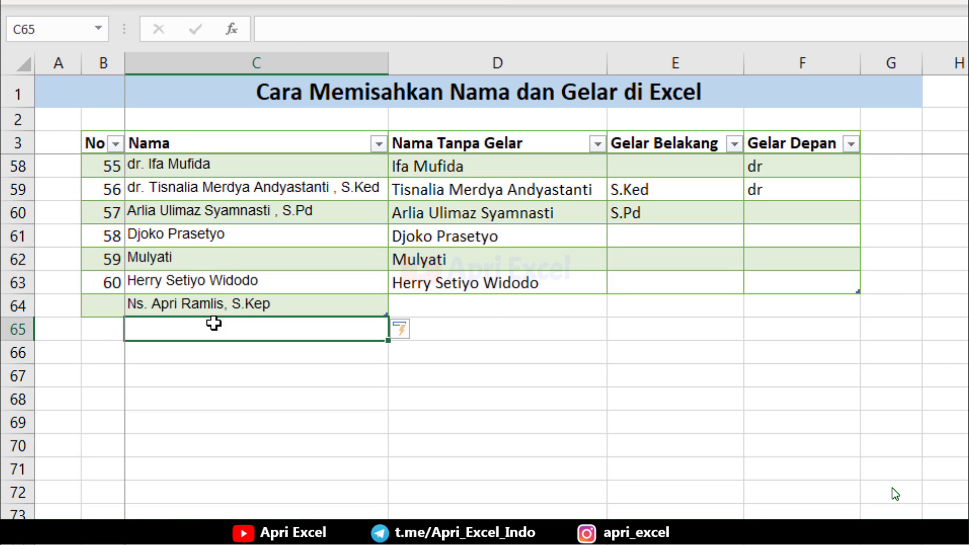
Step: Refresh the loaded table so row 64 shows the split name and titles
click(591, 272)
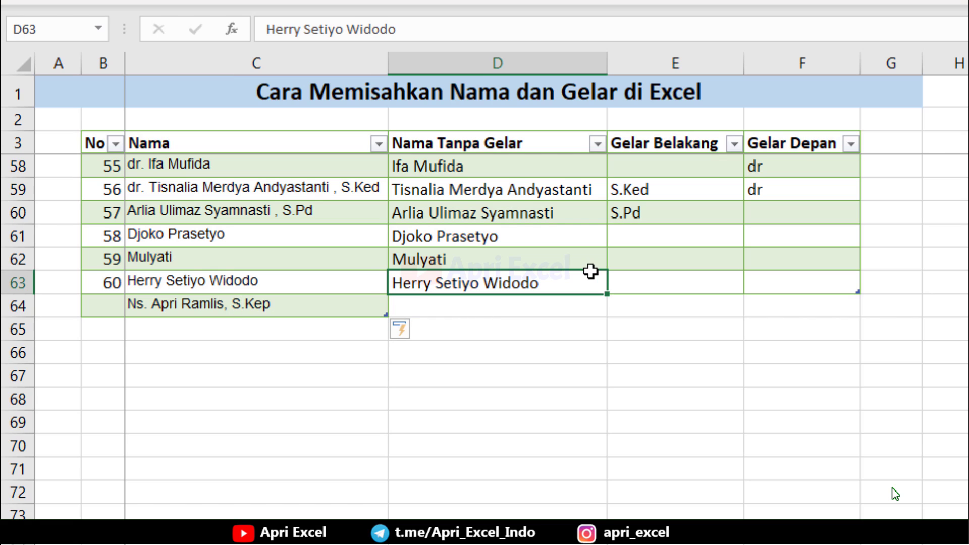
right_click(592, 275)
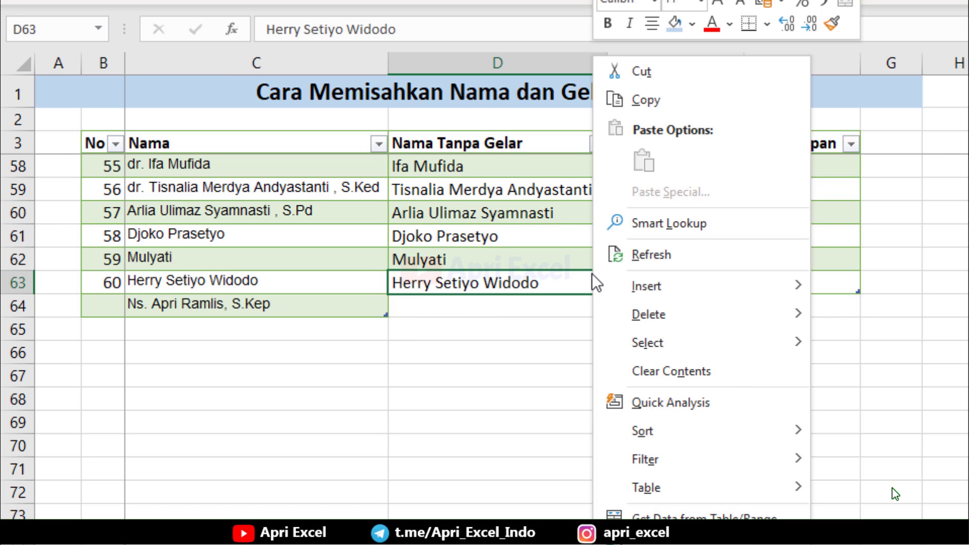
click(672, 252)
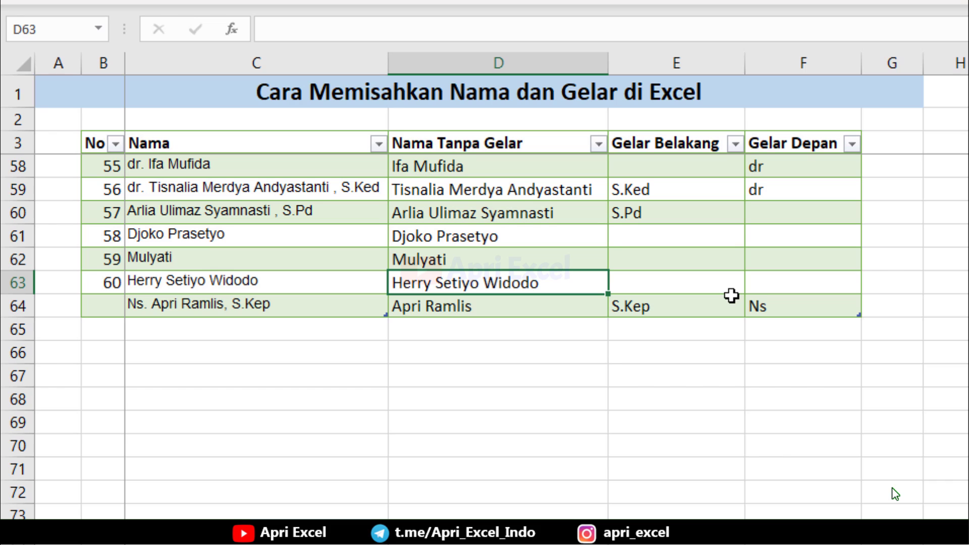